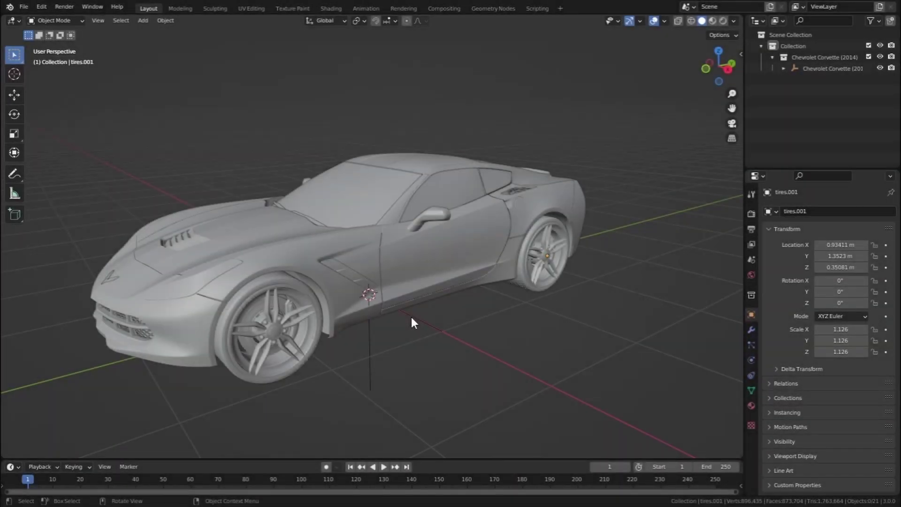
Select the tires object and apply its Mirror modifier in Modifier Properties
{"action": "left_click", "coordinate": [410, 250]}
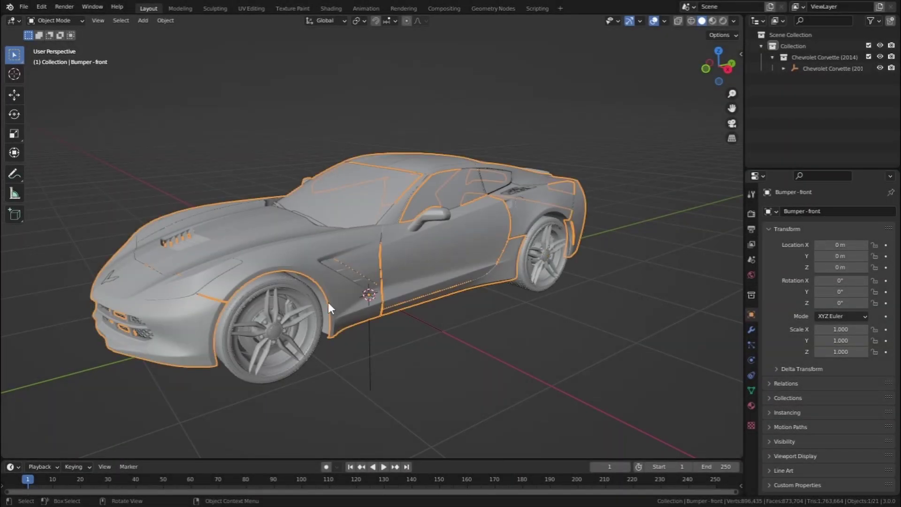
{"action": "left_click", "coordinate": [296, 325]}
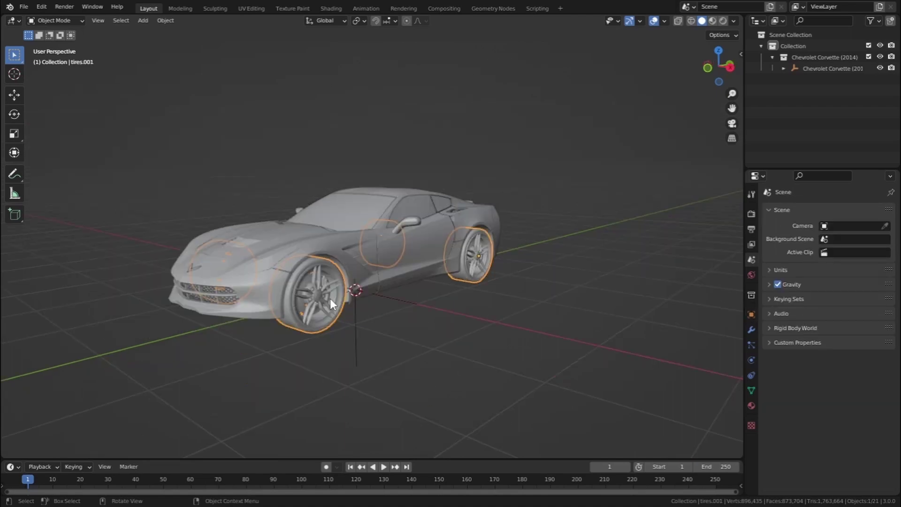
{"action": "left_click", "coordinate": [751, 329]}
{"action": "left_click", "coordinate": [862, 228]}
{"action": "left_click", "coordinate": [841, 239]}
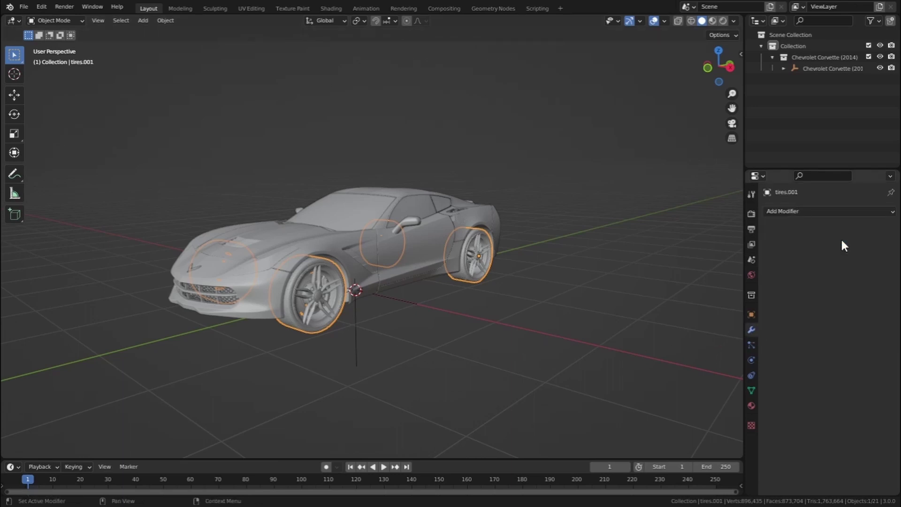
In Edit Mode, using top view with X-ray, separate one front tire into its own object
{"action": "left_click", "coordinate": [65, 20]}
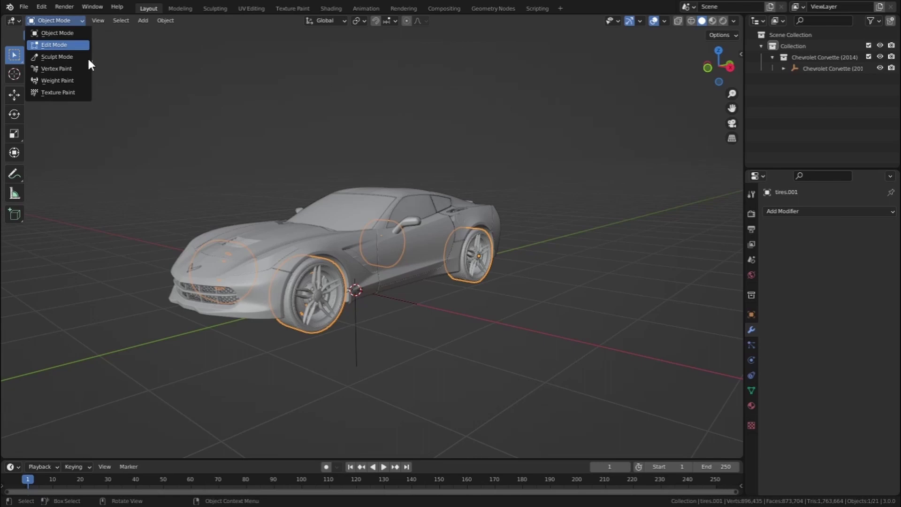
{"action": "left_click", "coordinate": [49, 44]}
{"action": "key", "text": "KP_7"}
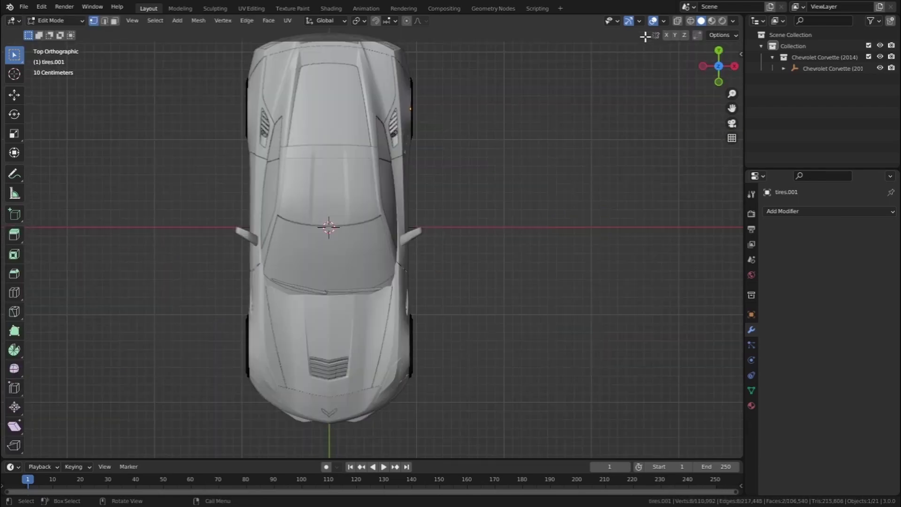
{"action": "left_click", "coordinate": [674, 19]}
{"action": "scroll", "coordinate": [344, 193], "scroll_direction": "up", "scroll_amount": 5}
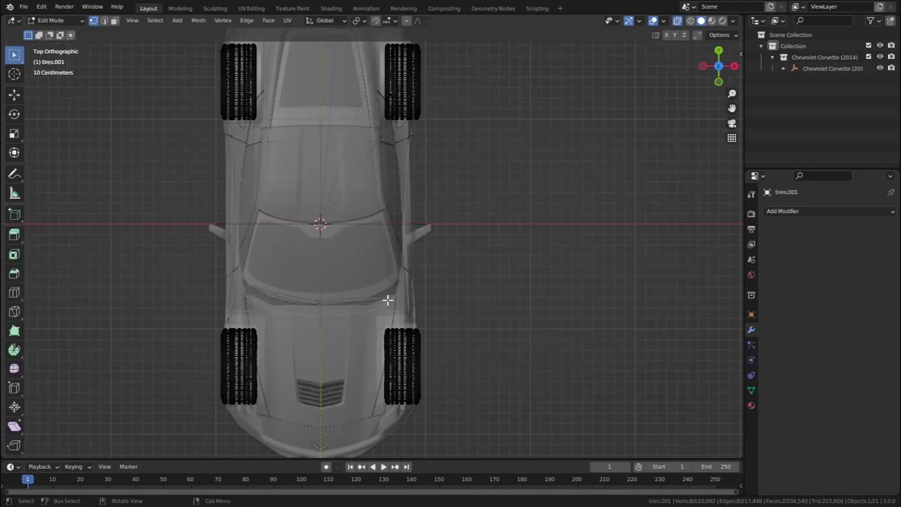
{"action": "left_click_drag", "start_coordinate": [265, 168], "coordinate": [536, 362]}
{"action": "key", "text": "p"}
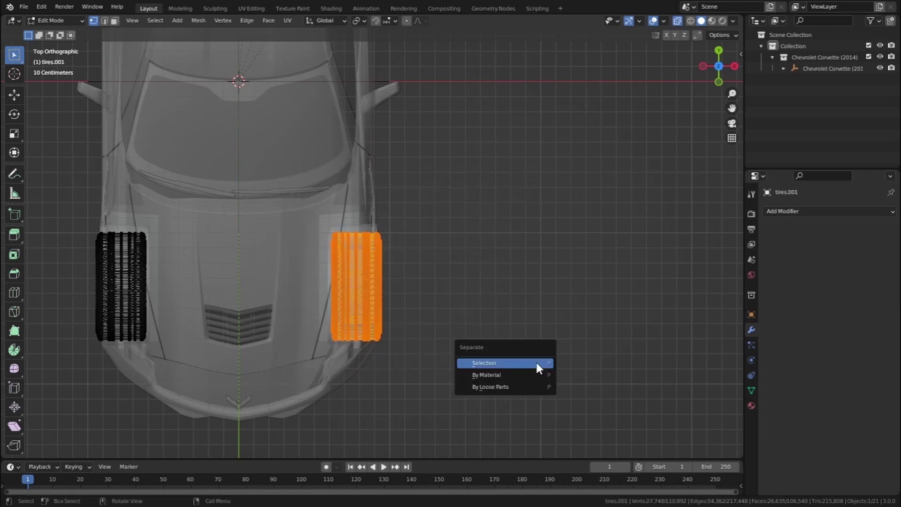
{"action": "left_click", "coordinate": [536, 362]}
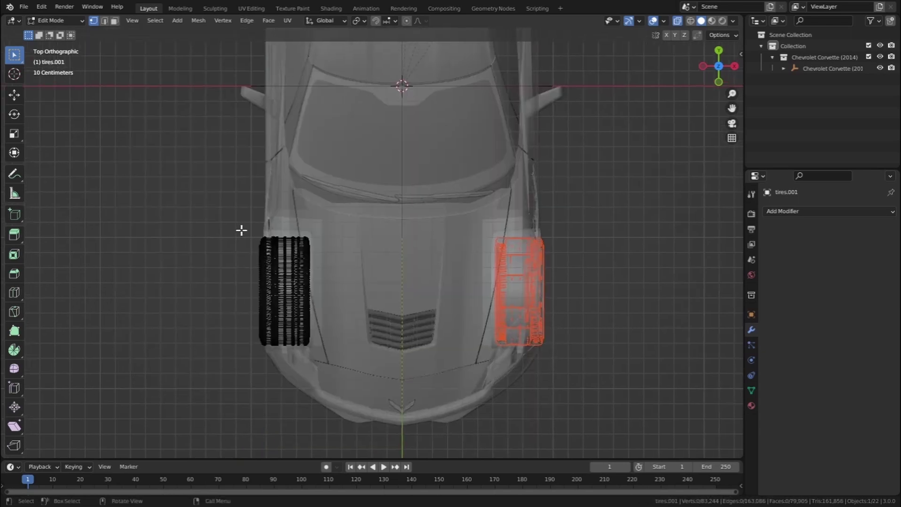
Separate the other front tire and one rear tire into their own objects
{"action": "left_click_drag", "start_coordinate": [192, 208], "coordinate": [408, 406]}
{"action": "key", "text": "p"}
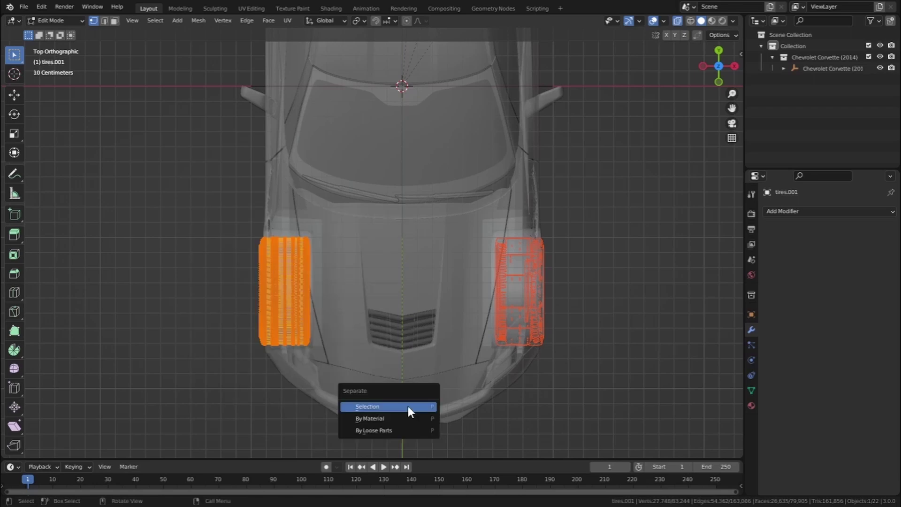
{"action": "left_click", "coordinate": [407, 406]}
{"action": "scroll", "coordinate": [397, 154], "scroll_direction": "up", "scroll_amount": 10, "text": "shift"}
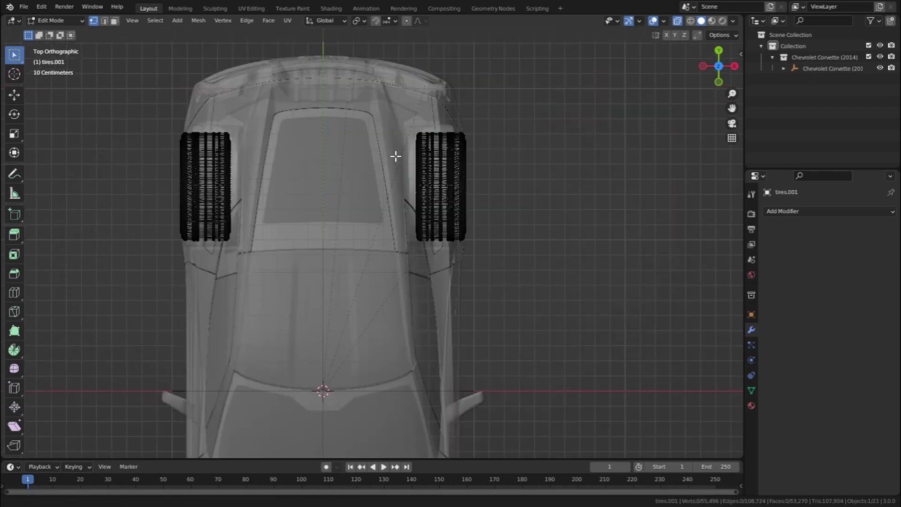
{"action": "left_click_drag", "start_coordinate": [367, 231], "coordinate": [596, 461]}
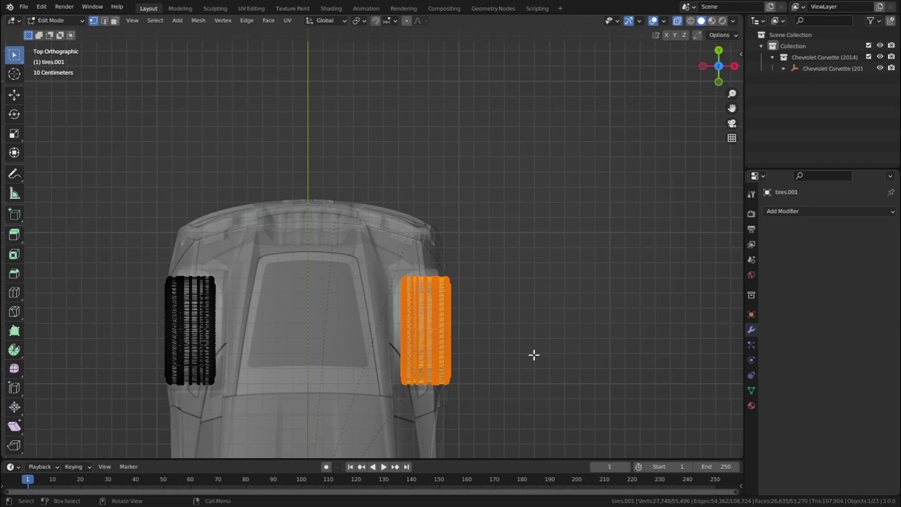
{"action": "key", "text": "p"}
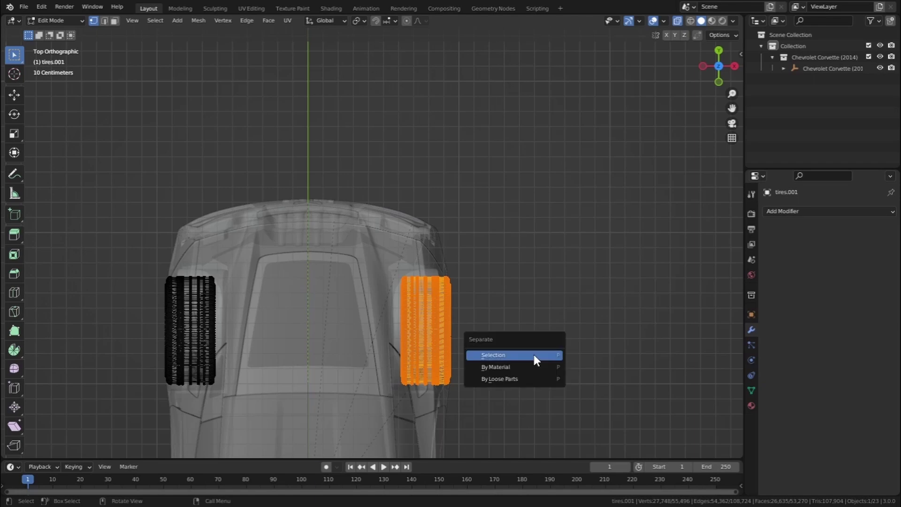
{"action": "key", "text": "Return"}
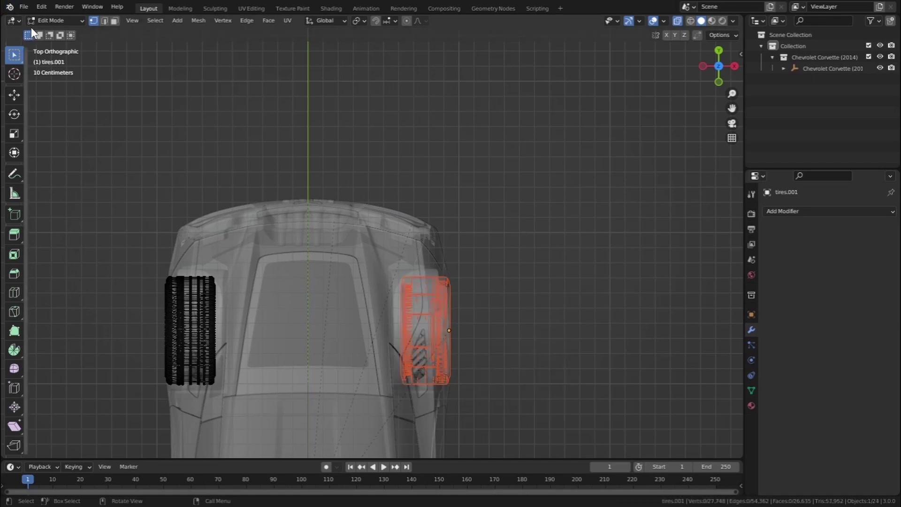
Return to Object Mode with solid shading and a low side view of the car
{"action": "left_click", "coordinate": [49, 20]}
{"action": "left_click", "coordinate": [45, 33]}
{"action": "middle_click_drag", "start_coordinate": [354, 198], "coordinate": [375, 202]}
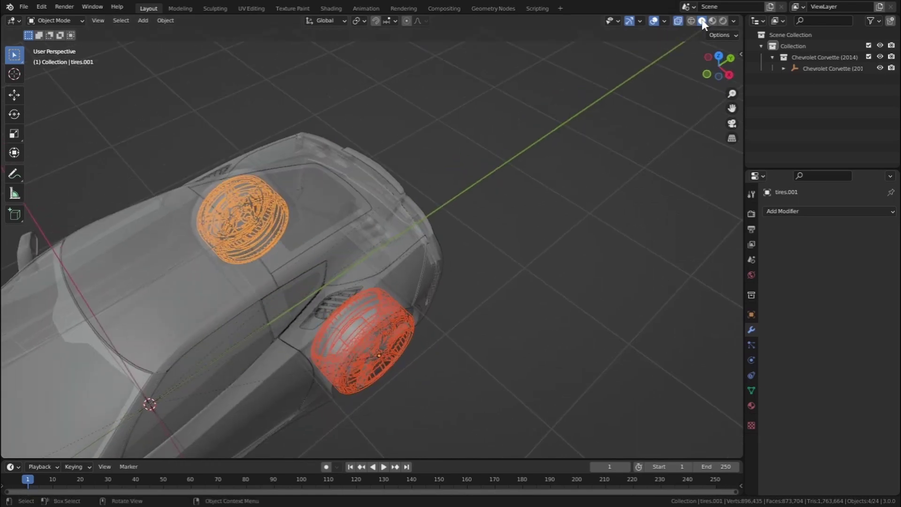
{"action": "left_click", "coordinate": [678, 21]}
{"action": "middle_click_drag", "start_coordinate": [310, 302], "coordinate": [376, 384]}
Snap the 3D cursor to the front wheel hub and add a Plain Axes empty there
{"action": "left_click", "coordinate": [66, 403]}
{"action": "middle_click_drag", "start_coordinate": [65, 403], "coordinate": [452, 318]}
{"action": "left_click", "coordinate": [458, 310]}
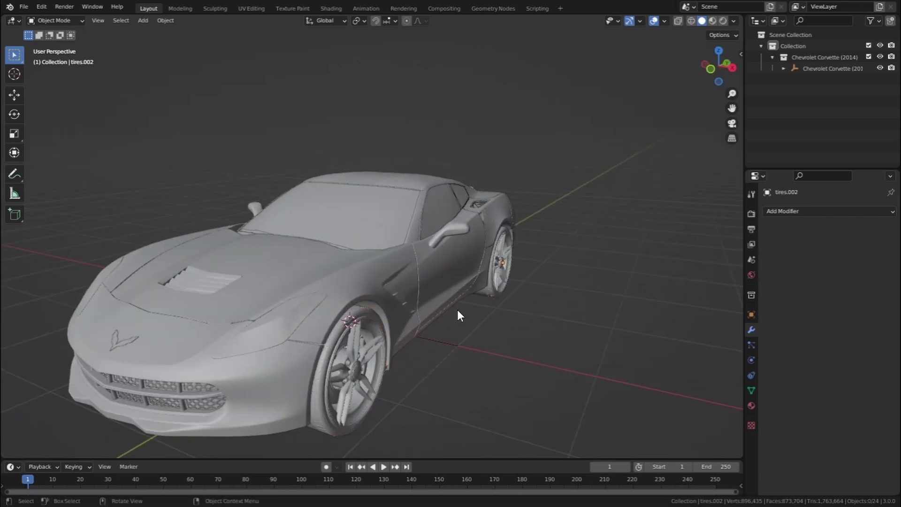
{"action": "middle_click_drag", "start_coordinate": [321, 276], "coordinate": [339, 311]}
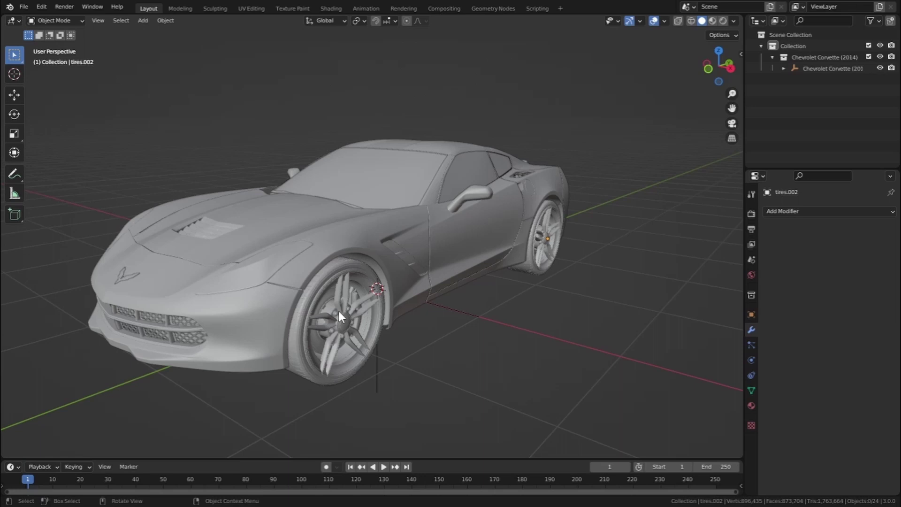
{"action": "right_click", "coordinate": [346, 321], "text": "shift"}
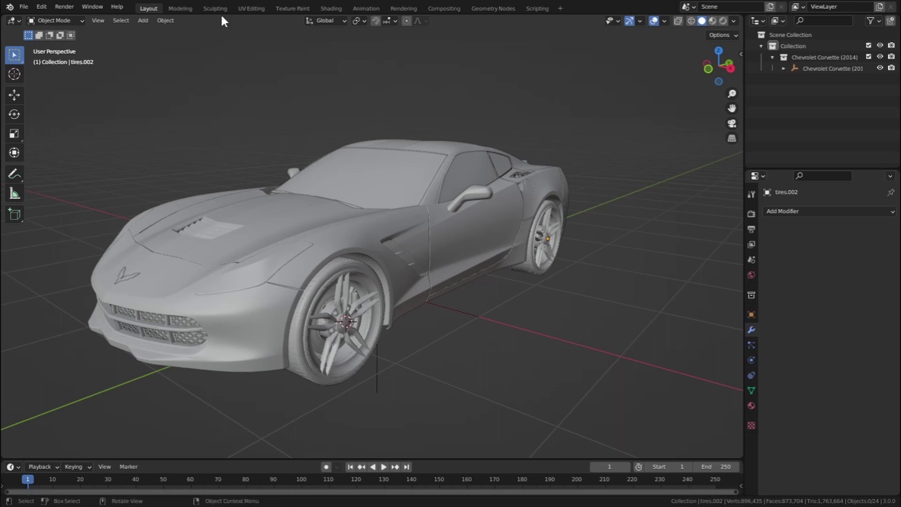
{"action": "left_click", "coordinate": [137, 20]}
{"action": "mouse_move", "coordinate": [172, 140]}
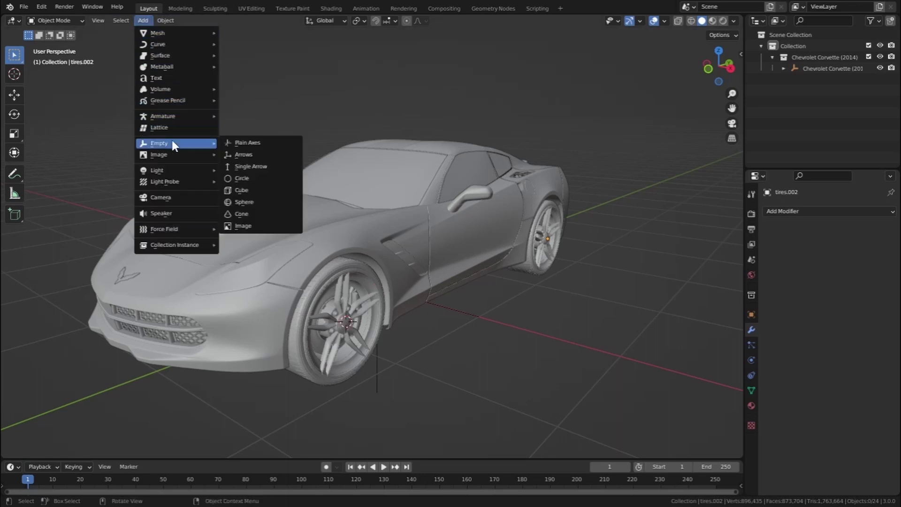
{"action": "left_click", "coordinate": [247, 142]}
Add plain-axes empties at the remaining wheel hubs
{"action": "middle_click_drag", "start_coordinate": [311, 236], "coordinate": [229, 241], "text": "shift"}
{"action": "scroll", "coordinate": [230, 243], "scroll_direction": "up", "scroll_amount": 2}
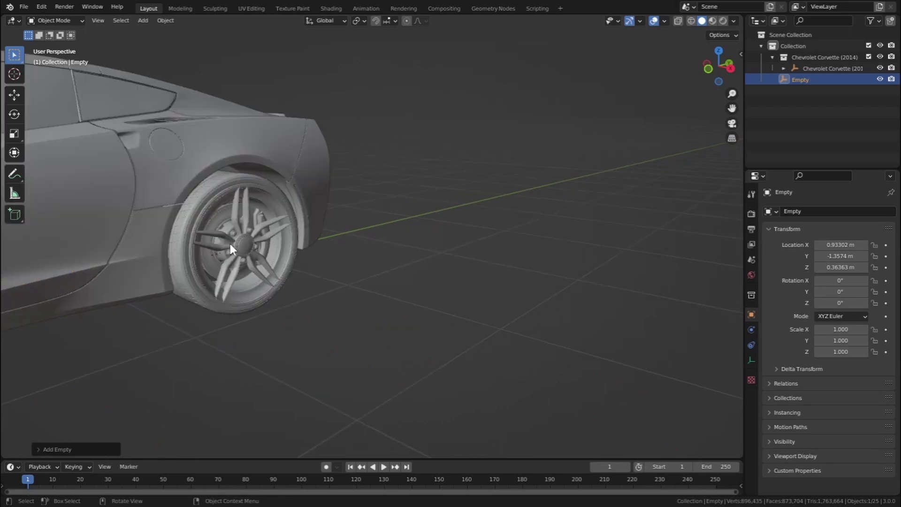
{"action": "left_click", "coordinate": [143, 20]}
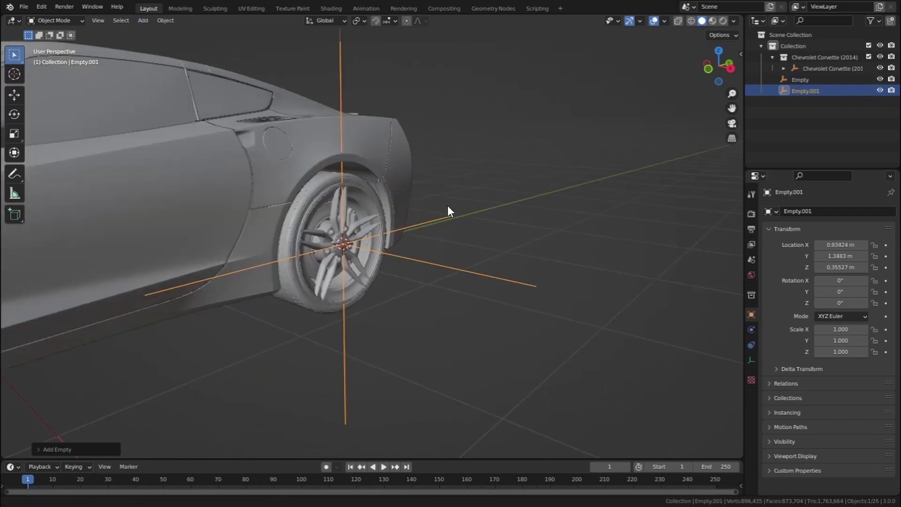
{"action": "middle_click_drag", "start_coordinate": [447, 204], "coordinate": [256, 303]}
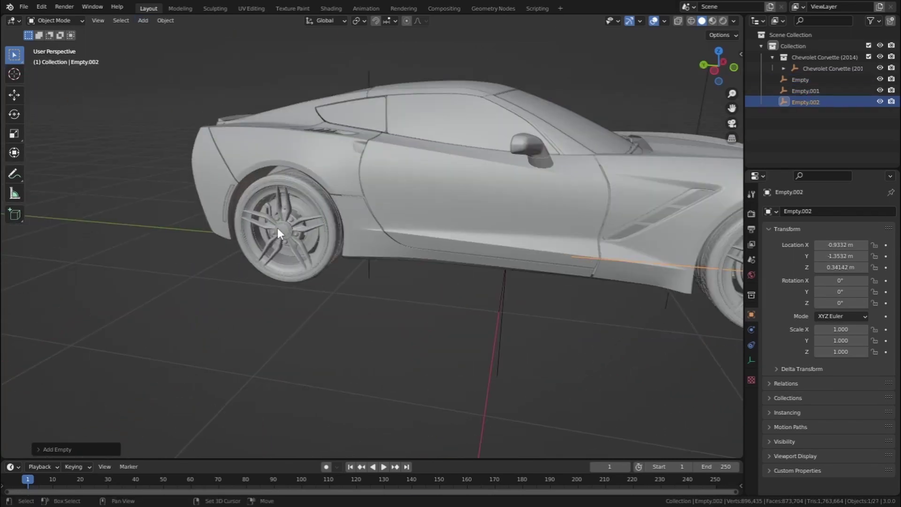
{"action": "key", "text": "shift+r"}
{"action": "middle_click_drag", "start_coordinate": [358, 290], "coordinate": [458, 306]}
{"action": "scroll", "coordinate": [458, 306], "scroll_direction": "up", "scroll_amount": 6}
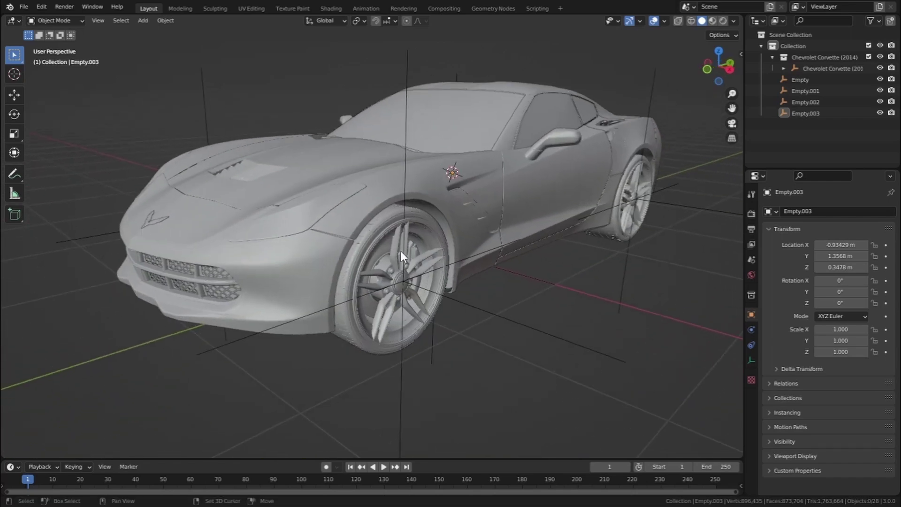
Parent front tire tires.002 to its wheel empty using Object (Keep Transform)
{"action": "left_click", "coordinate": [364, 270]}
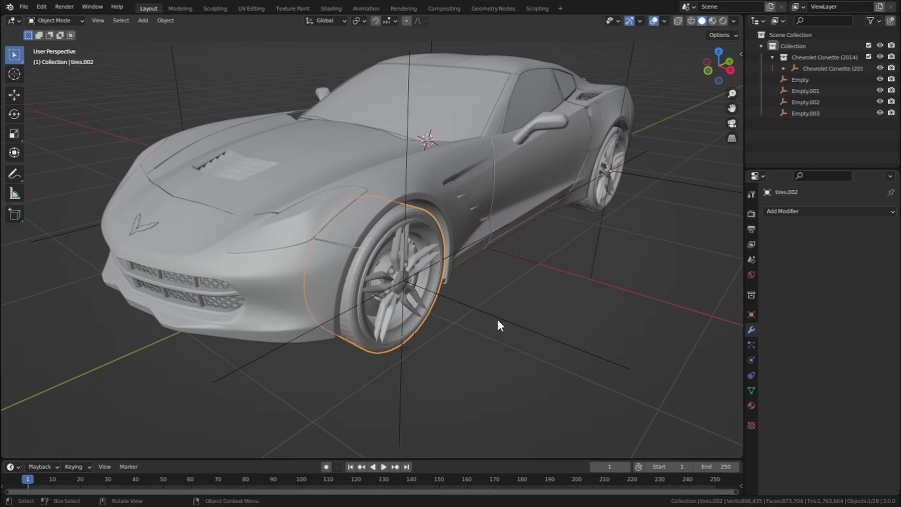
{"action": "left_click", "coordinate": [500, 318], "text": "shift"}
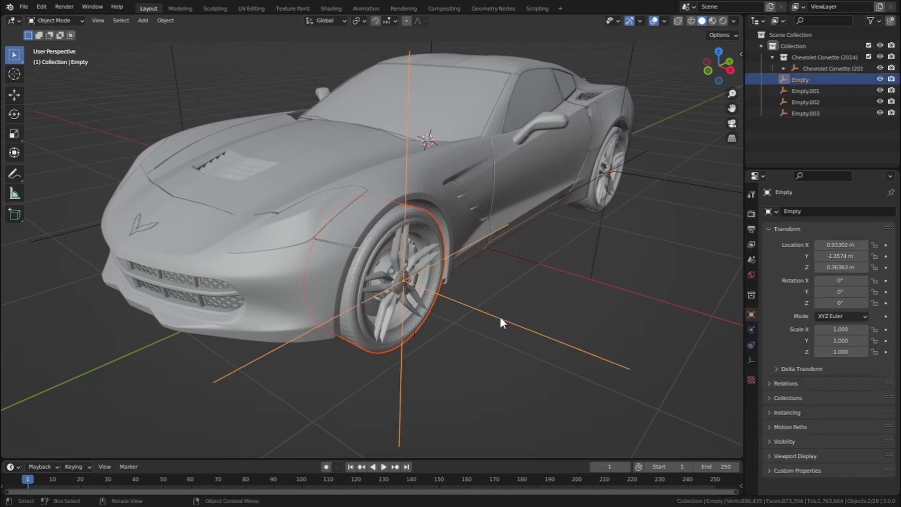
{"action": "key", "text": "ctrl+p"}
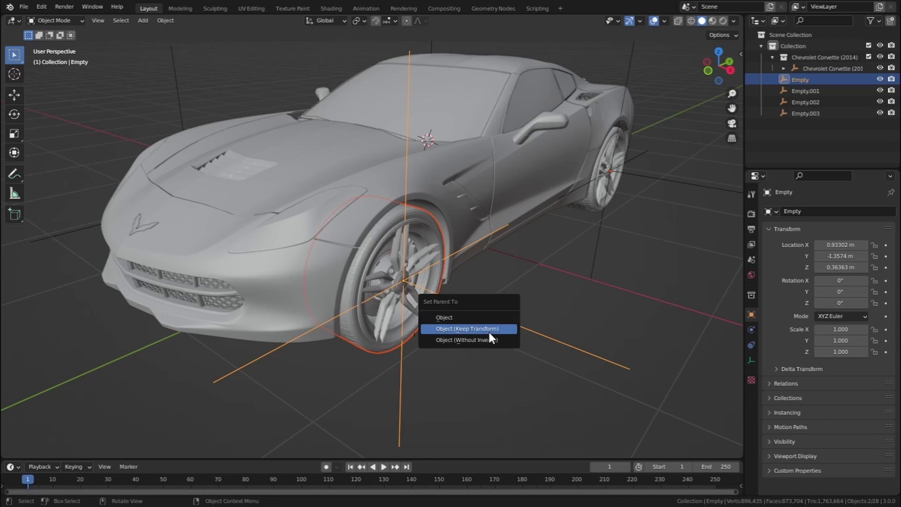
{"action": "left_click", "coordinate": [489, 331]}
{"action": "scroll", "coordinate": [325, 283], "scroll_direction": "up", "scroll_amount": 5}
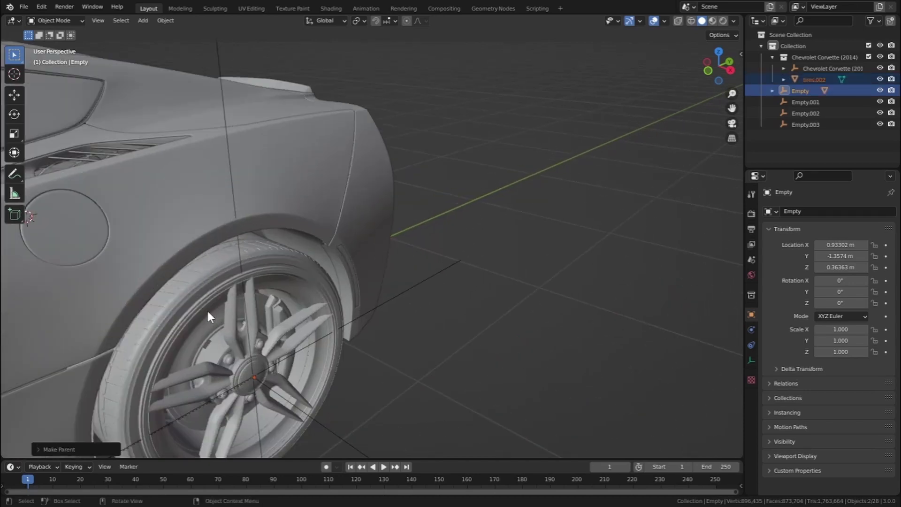
Parent tire tires.004 to Empty.003, keeping its transform
{"action": "left_click", "coordinate": [207, 312]}
{"action": "left_click", "coordinate": [419, 283], "text": "shift"}
{"action": "key", "text": "ctrl+p"}
{"action": "left_click", "coordinate": [420, 283]}
{"action": "middle_click_drag", "start_coordinate": [420, 283], "coordinate": [395, 142]}
{"action": "scroll", "coordinate": [367, 211], "scroll_direction": "down", "scroll_amount": 8}
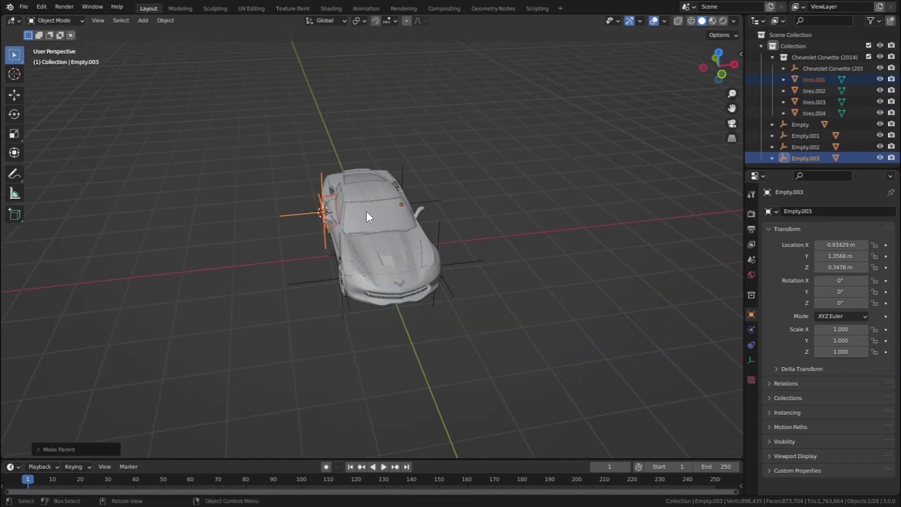
{"action": "middle_click_drag", "start_coordinate": [367, 212], "coordinate": [418, 230]}
{"action": "scroll", "coordinate": [421, 236], "scroll_direction": "up", "scroll_amount": 4}
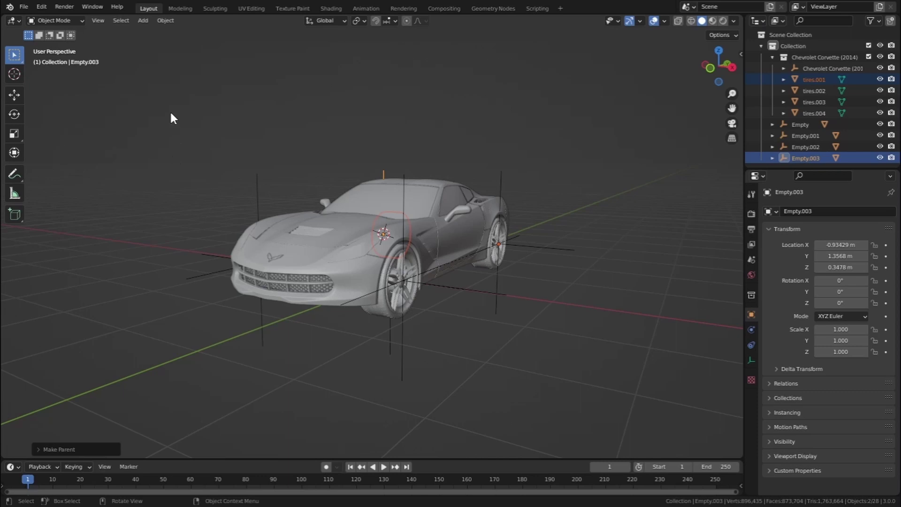
In Preferences > Add-ons, search the add-on list for 'rig'
{"action": "left_click", "coordinate": [39, 7]}
{"action": "left_click", "coordinate": [76, 162]}
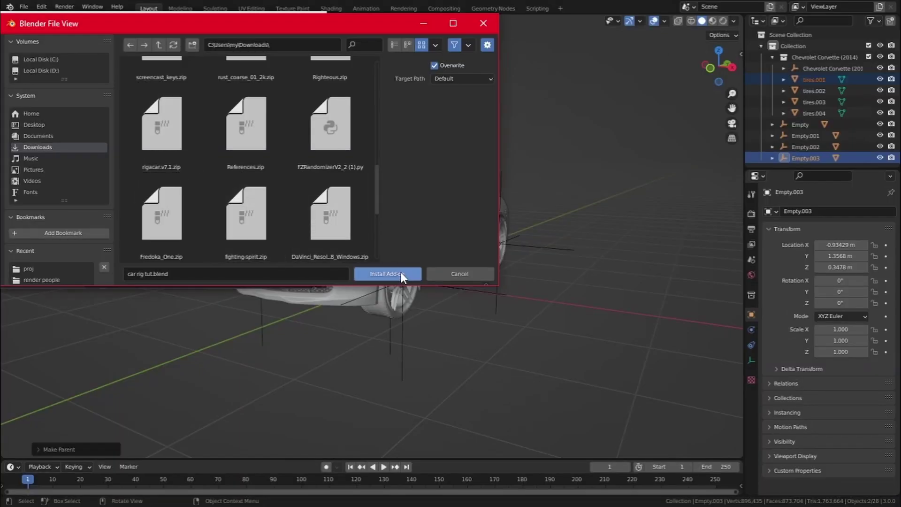
{"action": "left_click", "coordinate": [466, 276]}
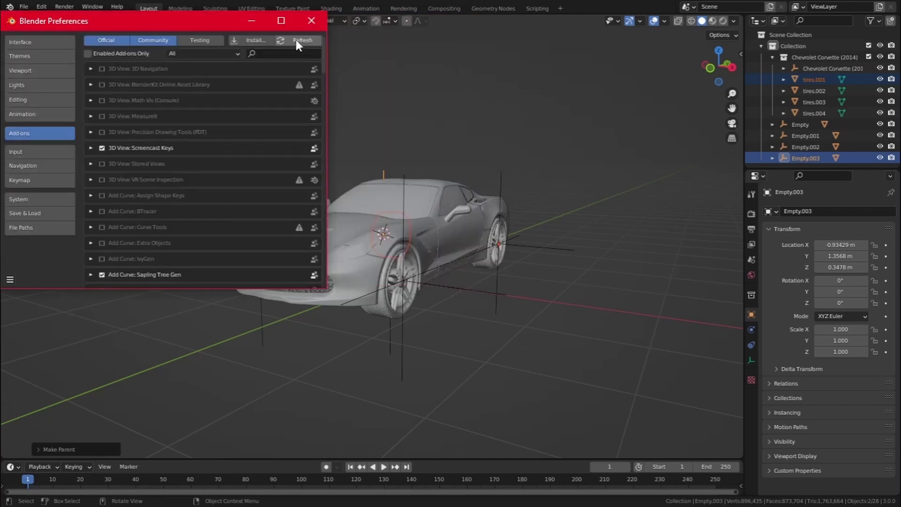
{"action": "left_click", "coordinate": [279, 53]}
{"action": "type", "text": "rig"}
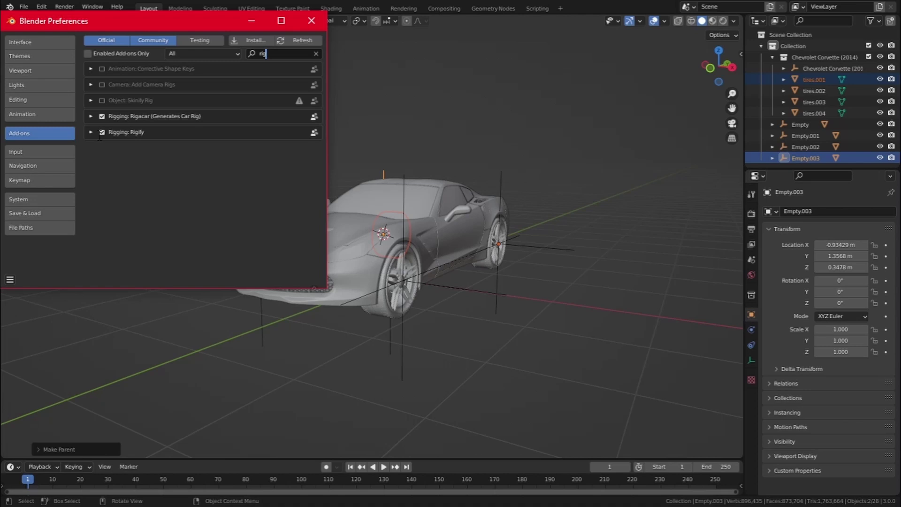
Close the preferences, clear the selection, and view the car's underside from the side
{"action": "left_click", "coordinate": [311, 19]}
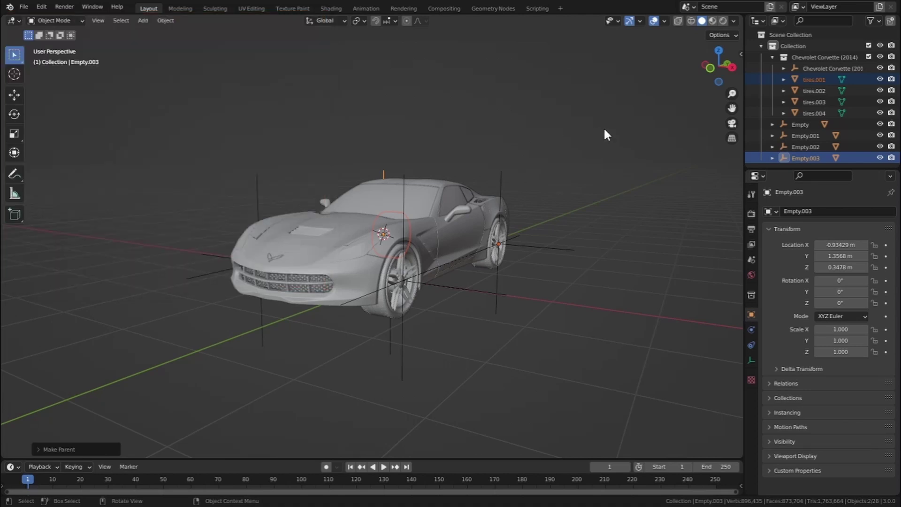
{"action": "left_click", "coordinate": [500, 256]}
{"action": "middle_click_drag", "start_coordinate": [457, 266], "coordinate": [326, 244]}
{"action": "scroll", "coordinate": [392, 248], "scroll_direction": "up", "scroll_amount": 3}
{"action": "middle_click_drag", "start_coordinate": [393, 253], "coordinate": [335, 281], "text": "shift"}
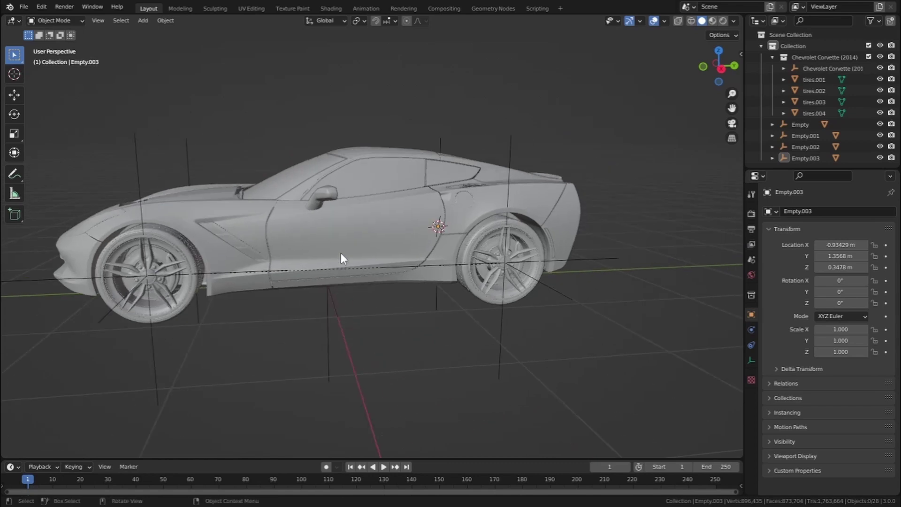
{"action": "scroll", "coordinate": [340, 252], "scroll_direction": "up", "scroll_amount": 1}
Select the Chevrolet Corvette (2014) root empty and start renaming it to car.body
{"action": "left_click", "coordinate": [321, 301]}
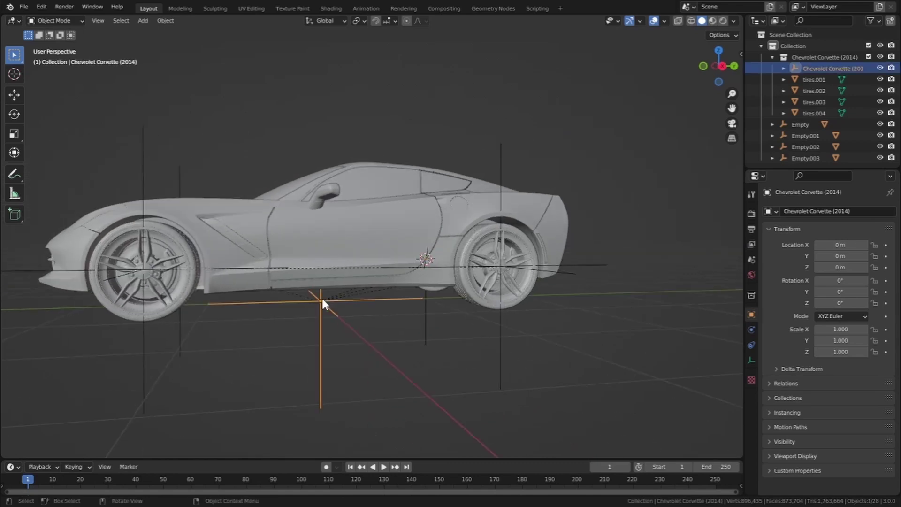
{"action": "left_click", "coordinate": [350, 336]}
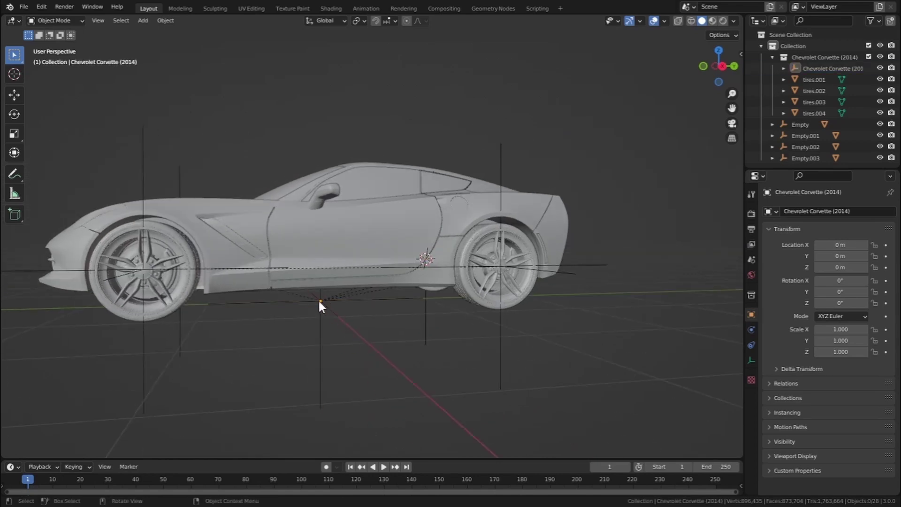
{"action": "left_click", "coordinate": [319, 300]}
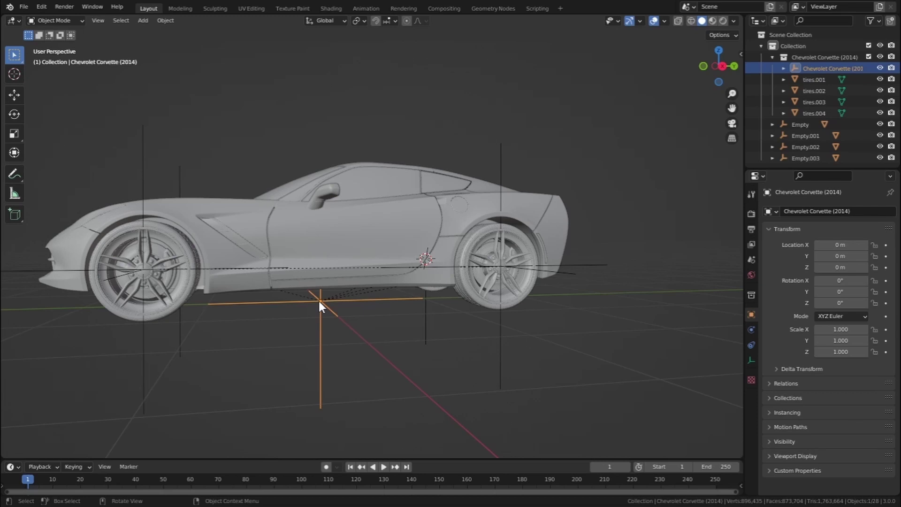
{"action": "key", "text": "F2"}
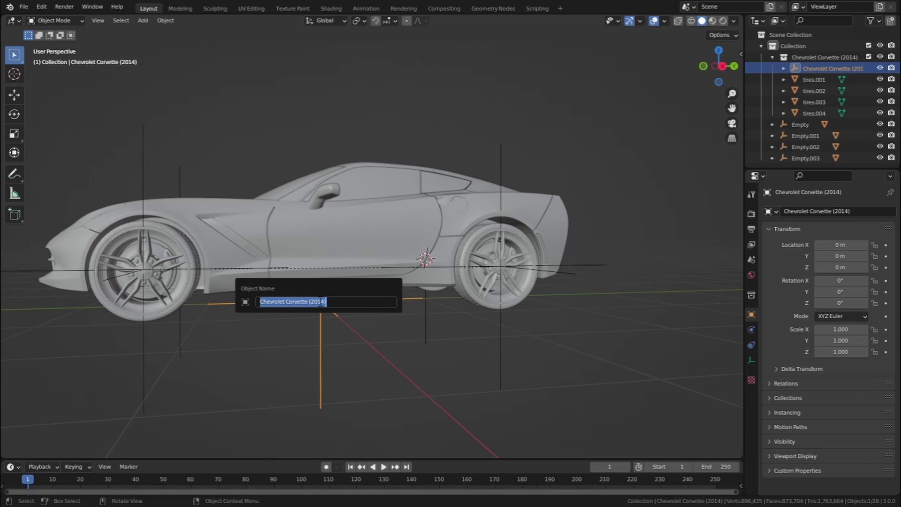
{"action": "type", "text": "car"}
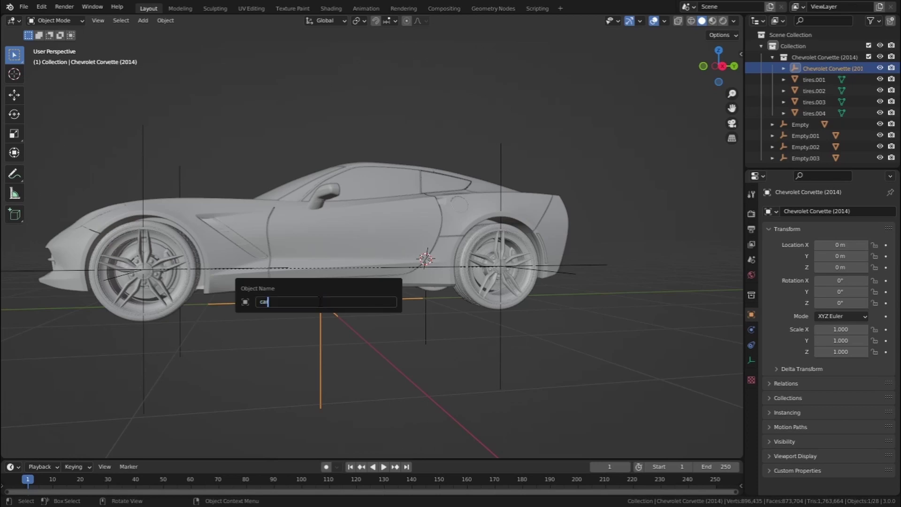
{"action": "type", "text": ".body"}
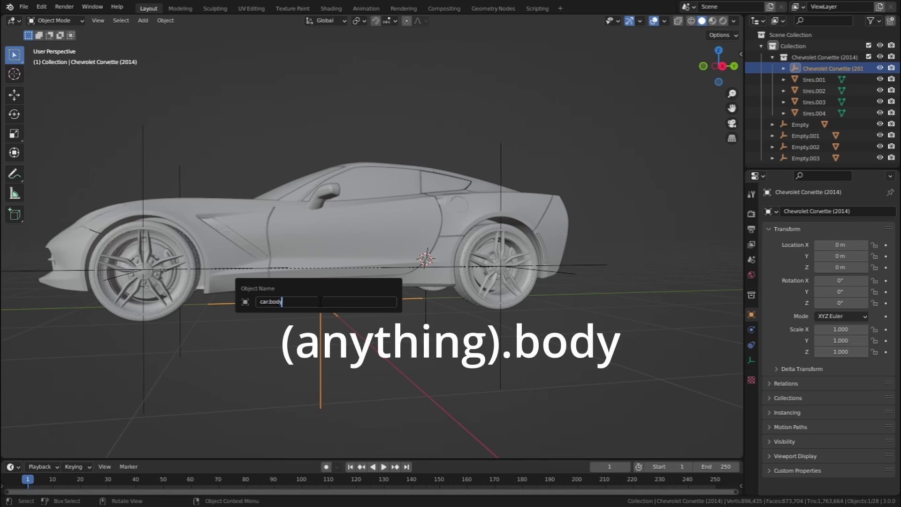
Confirm the root empty's new name car.body
{"action": "key", "text": "Return"}
{"action": "middle_click_drag", "start_coordinate": [247, 317], "coordinate": [143, 336]}
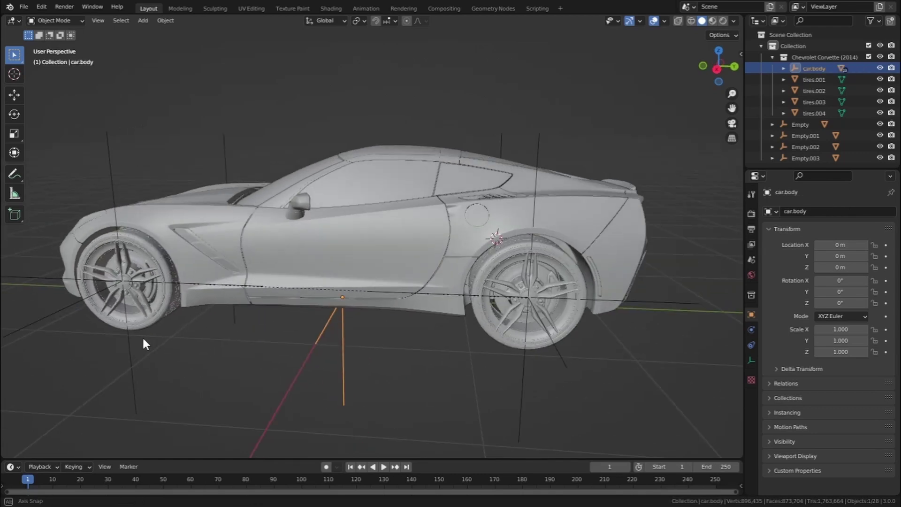
{"action": "scroll", "coordinate": [279, 313], "scroll_direction": "up", "scroll_amount": 4}
Select the front-left wheel Empty and replace its name with Name-Wheel.Ft.L
{"action": "left_click", "coordinate": [220, 252]}
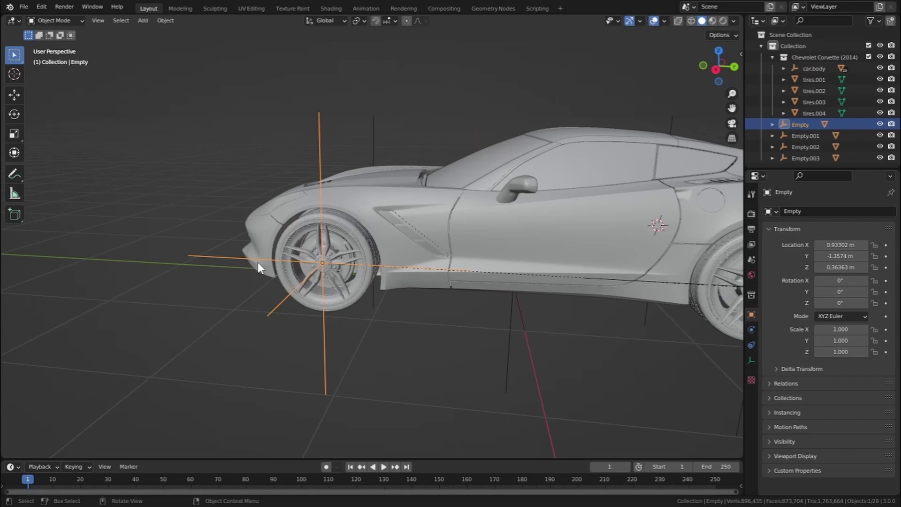
{"action": "scroll", "coordinate": [332, 271], "scroll_direction": "up", "scroll_amount": 4}
{"action": "middle_click_drag", "start_coordinate": [320, 272], "coordinate": [363, 270]}
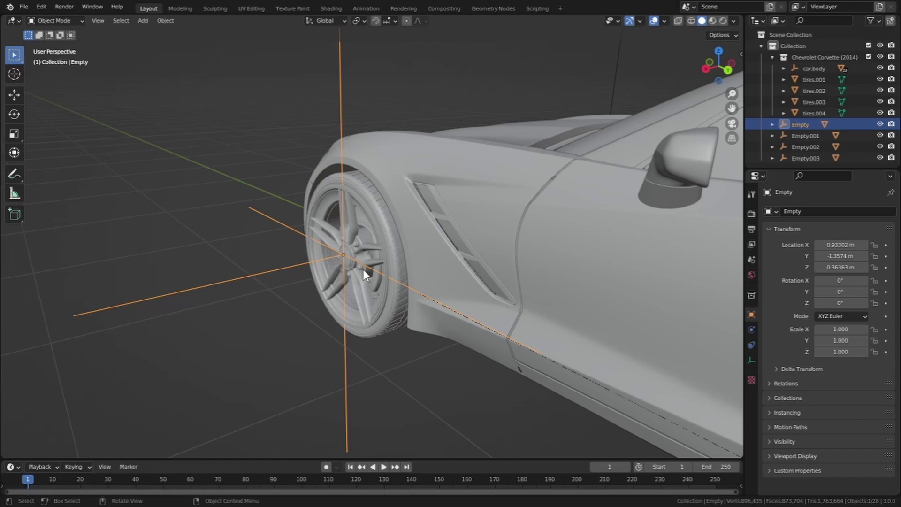
{"action": "key", "text": "F2"}
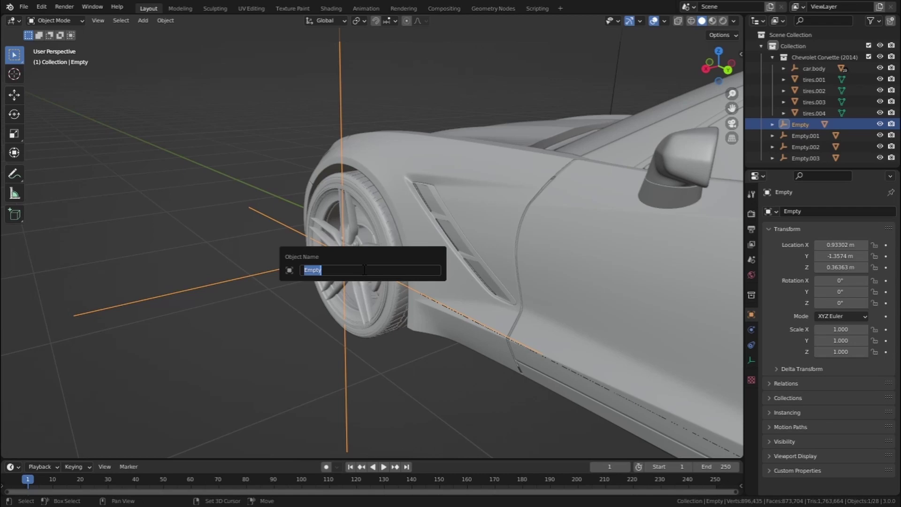
{"action": "key", "text": "BackSpace"}
{"action": "type", "text": "Name -Wh"}
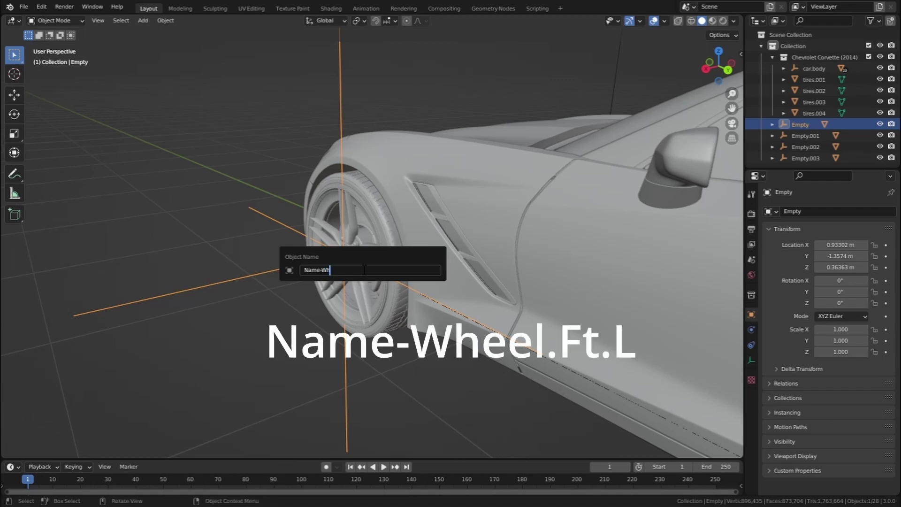
{"action": "type", "text": "eel.Ft.L"}
Confirm Name-Wheel.Ft.L and rename Empty.002 at the other front wheel to Name-Wheel.Ft.R
{"action": "key", "text": "Return"}
{"action": "middle_click_drag", "start_coordinate": [210, 344], "coordinate": [358, 185]}
{"action": "scroll", "coordinate": [279, 191], "scroll_direction": "up", "scroll_amount": 3}
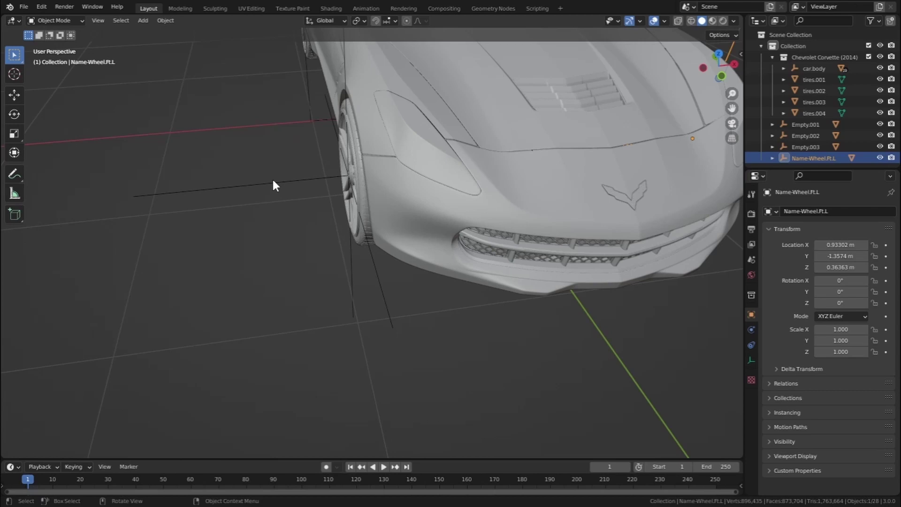
{"action": "left_click", "coordinate": [272, 180]}
{"action": "key", "text": "F2"}
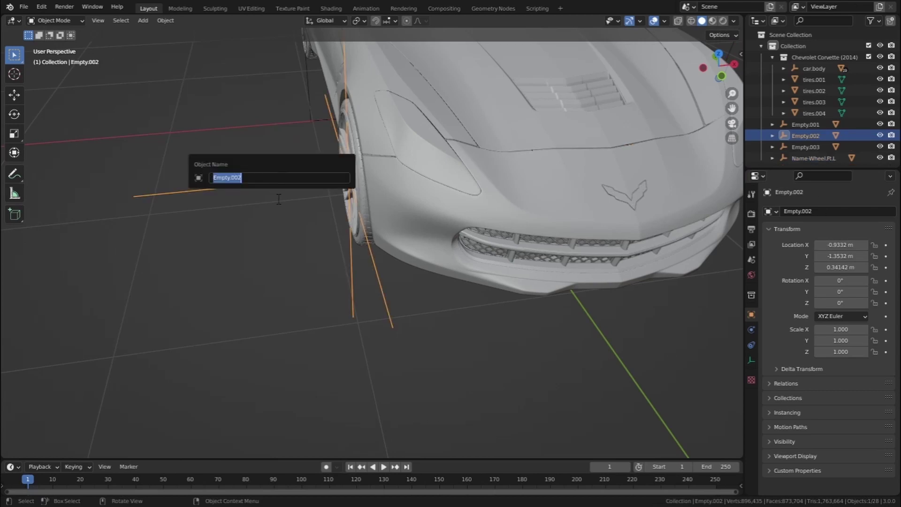
{"action": "type", "text": "Name"}
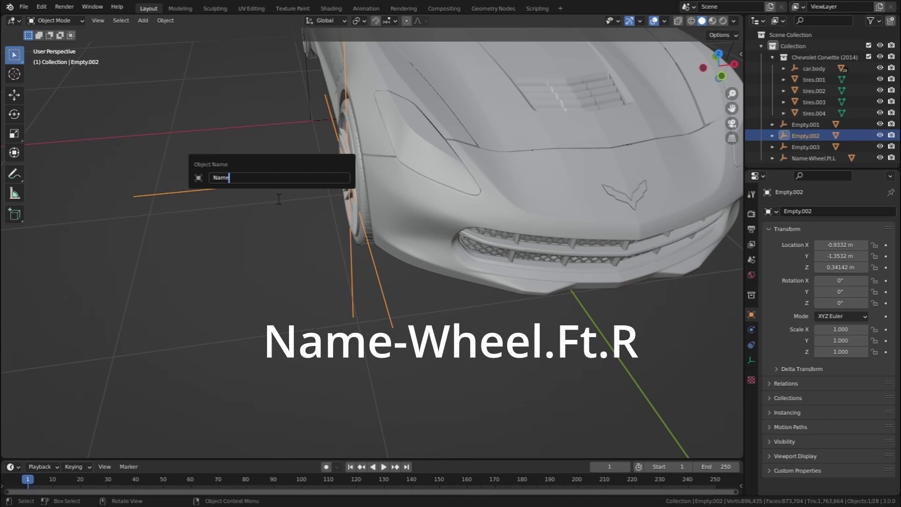
{"action": "type", "text": "-Wheel.Ft.R"}
{"action": "key", "text": "Return"}
Rename the rear wheel's Empty.003 to Name-Wheel.Bk.R
{"action": "middle_click_drag", "start_coordinate": [261, 159], "coordinate": [296, 249]}
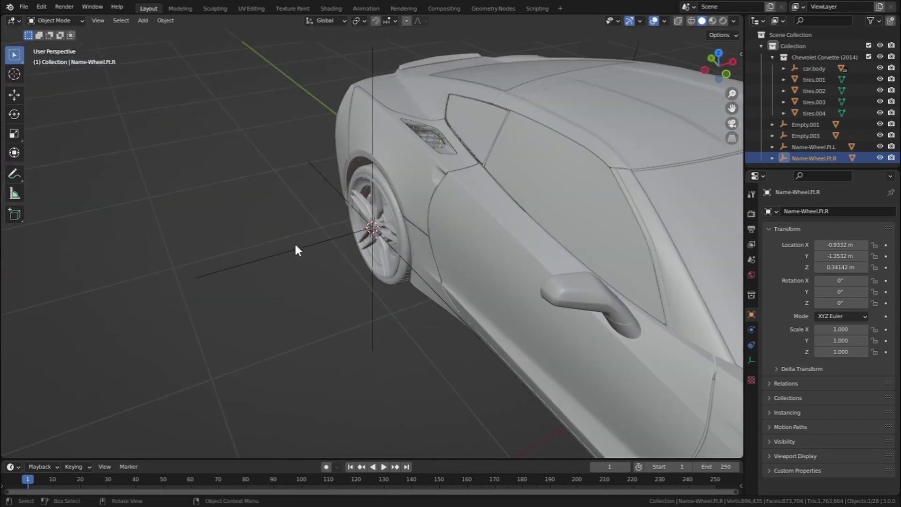
{"action": "left_click", "coordinate": [288, 246]}
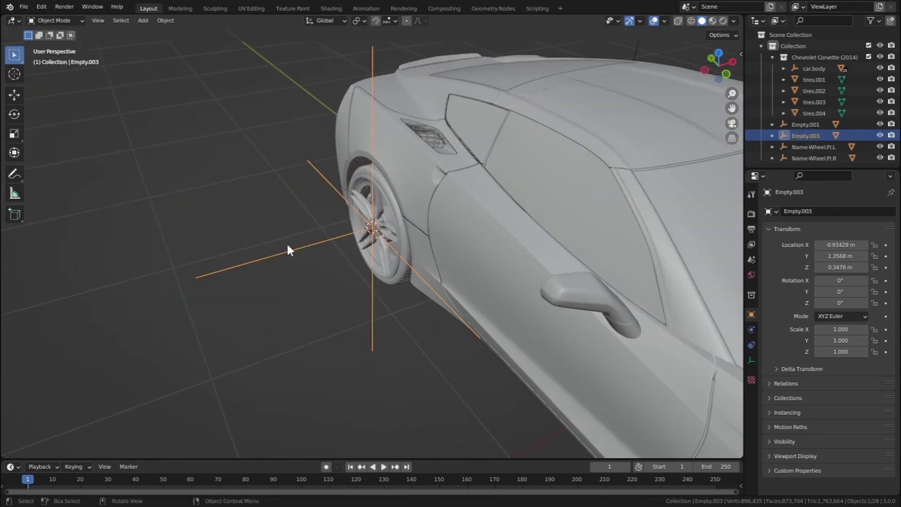
{"action": "key", "text": "F2"}
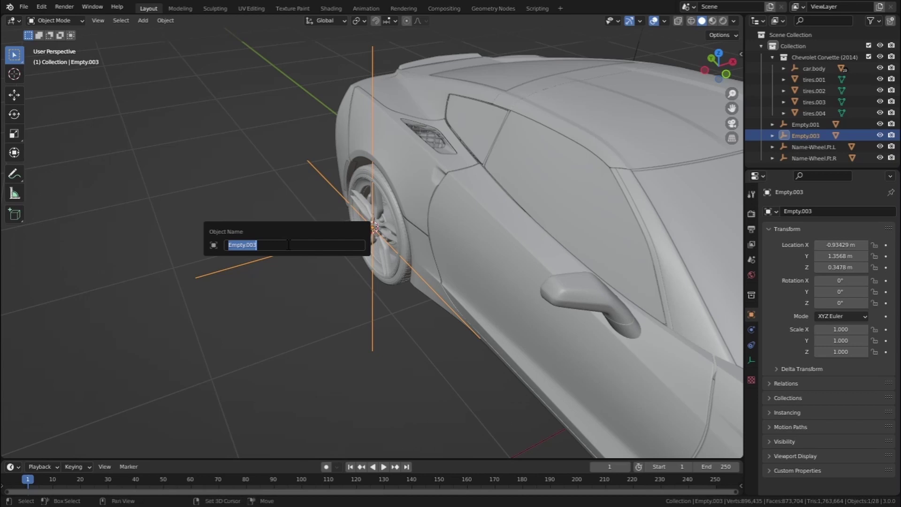
{"action": "type", "text": "Name"}
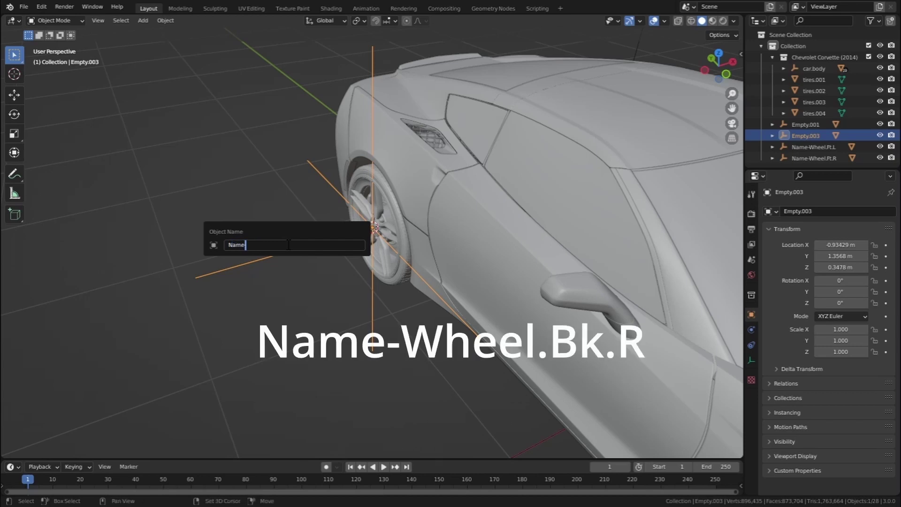
{"action": "type", "text": "-Wheel.Bk."}
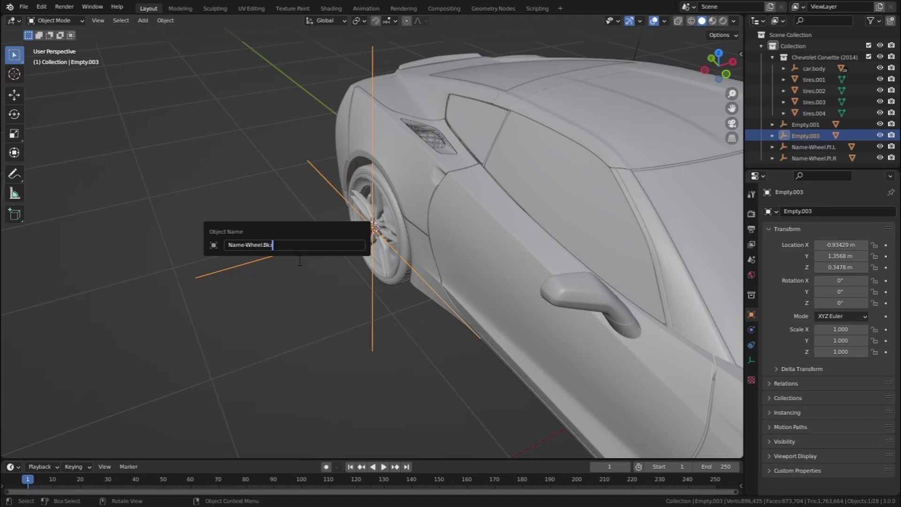
{"action": "type", "text": "R"}
{"action": "key", "text": "Return"}
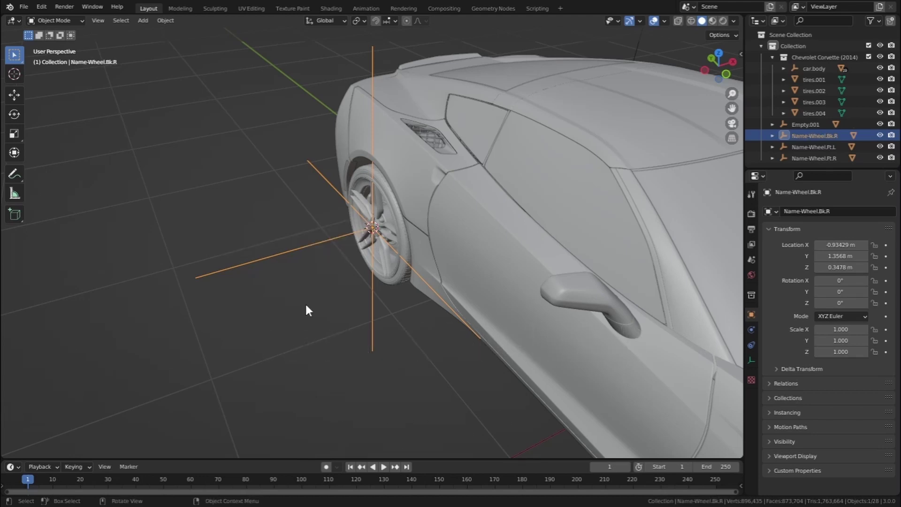
Select Empty.001 at the remaining rear wheel and rename it Name-Wheel.Bk.L
{"action": "middle_click_drag", "start_coordinate": [305, 302], "coordinate": [368, 186]}
{"action": "left_click", "coordinate": [229, 175]}
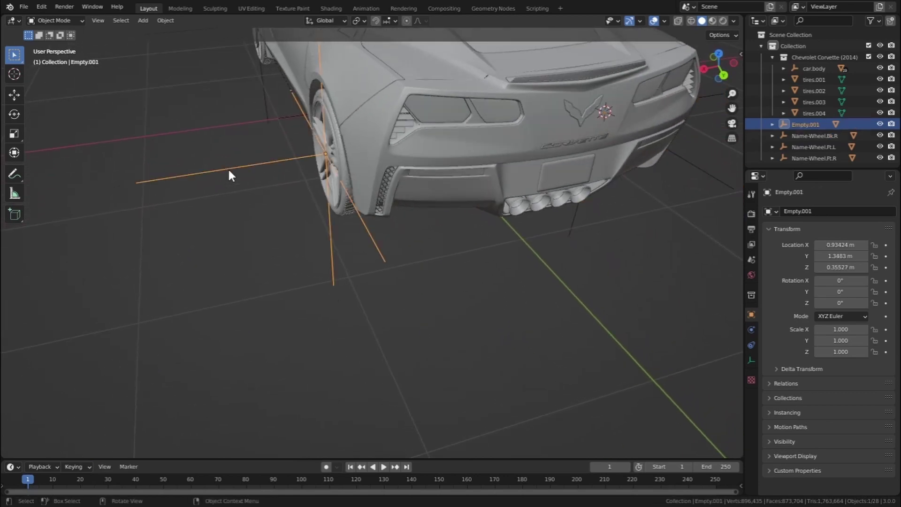
{"action": "key", "text": "F2"}
{"action": "type", "text": "Na"}
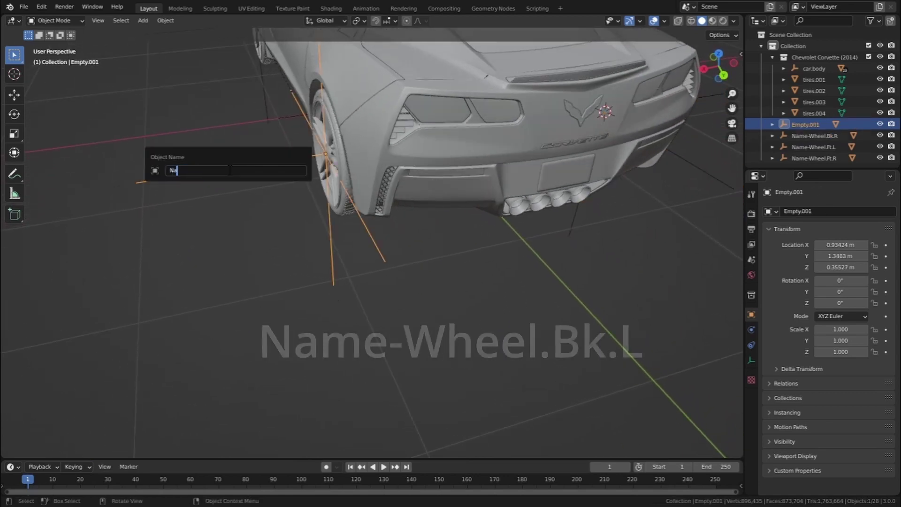
{"action": "type", "text": "me"}
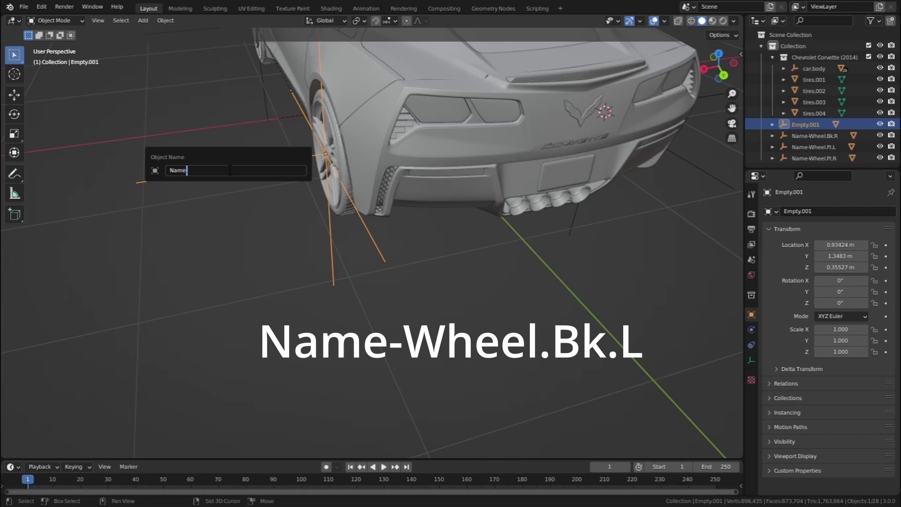
{"action": "type", "text": "-Wheel.Bk.L"}
{"action": "key", "text": "Return"}
{"action": "middle_click_drag", "start_coordinate": [311, 153], "coordinate": [376, 184]}
{"action": "middle_click_drag", "start_coordinate": [469, 148], "coordinate": [447, 165]}
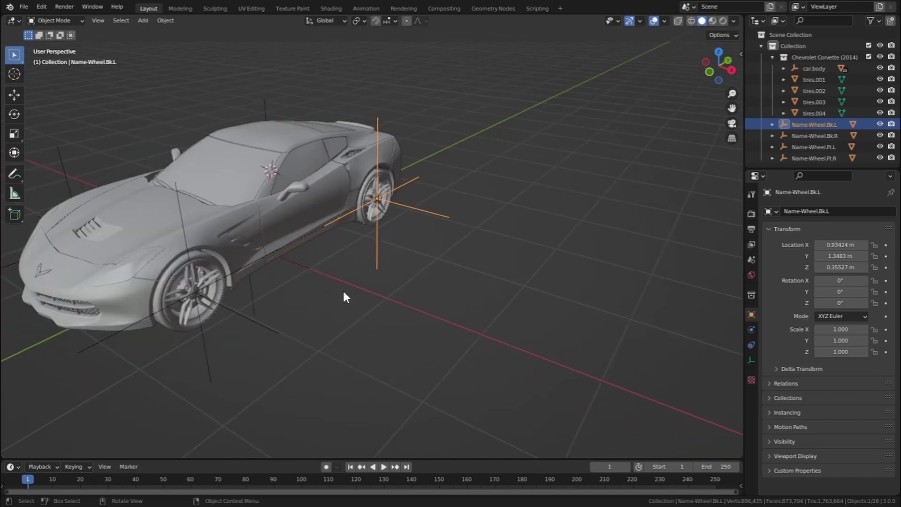
Parent the Name-Wheel empties to car.body, selected last, with Object (Keep Transform)
{"action": "middle_click_drag", "start_coordinate": [342, 296], "coordinate": [296, 352]}
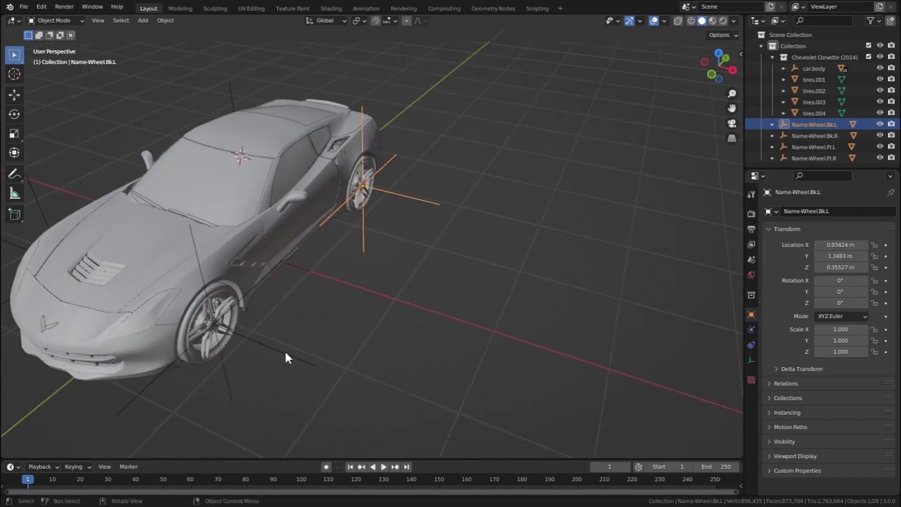
{"action": "left_click", "coordinate": [286, 353], "text": "shift"}
{"action": "middle_click_drag", "start_coordinate": [241, 307], "coordinate": [168, 258]}
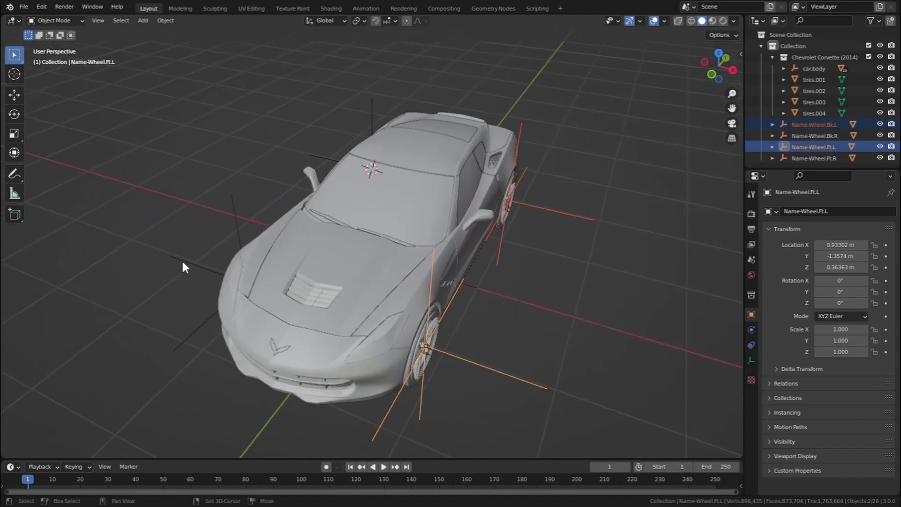
{"action": "left_click", "coordinate": [183, 266], "text": "shift"}
{"action": "left_click", "coordinate": [320, 156], "text": "shift"}
{"action": "middle_click_drag", "start_coordinate": [373, 175], "coordinate": [365, 275]}
{"action": "left_click", "coordinate": [374, 283], "text": "shift"}
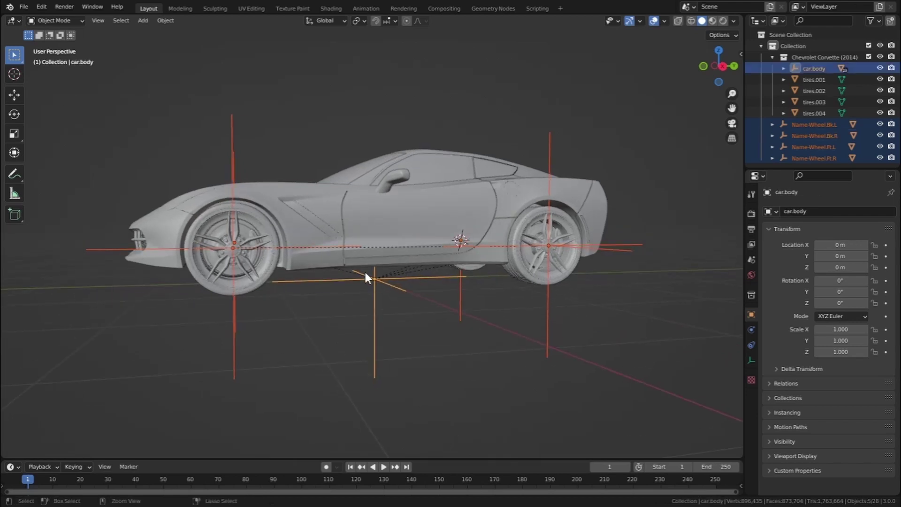
{"action": "key", "text": "ctrl+p"}
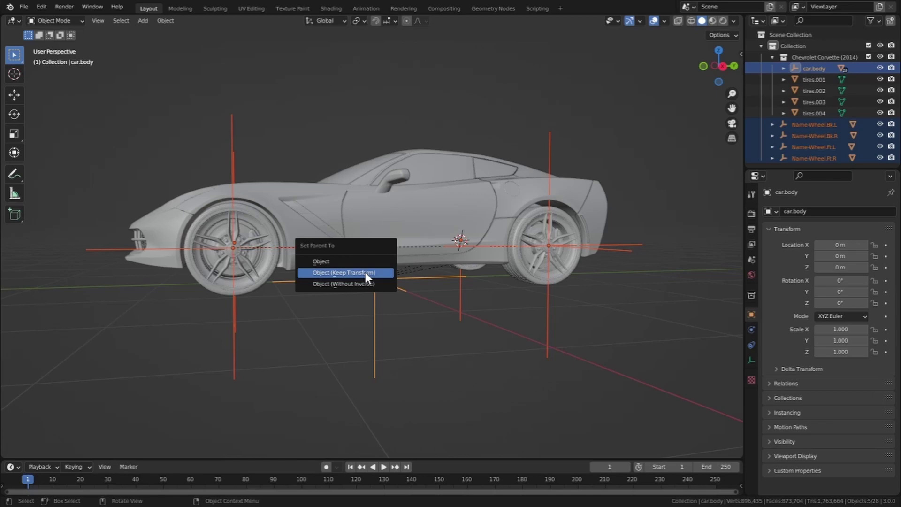
{"action": "left_click", "coordinate": [365, 272]}
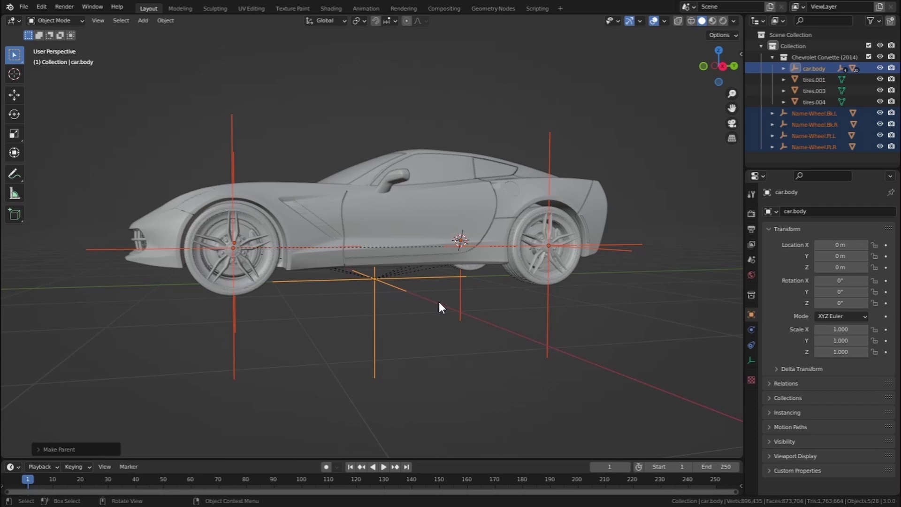
Add a Car deformation rig armature to the Corvette scene
{"action": "left_click", "coordinate": [143, 24]}
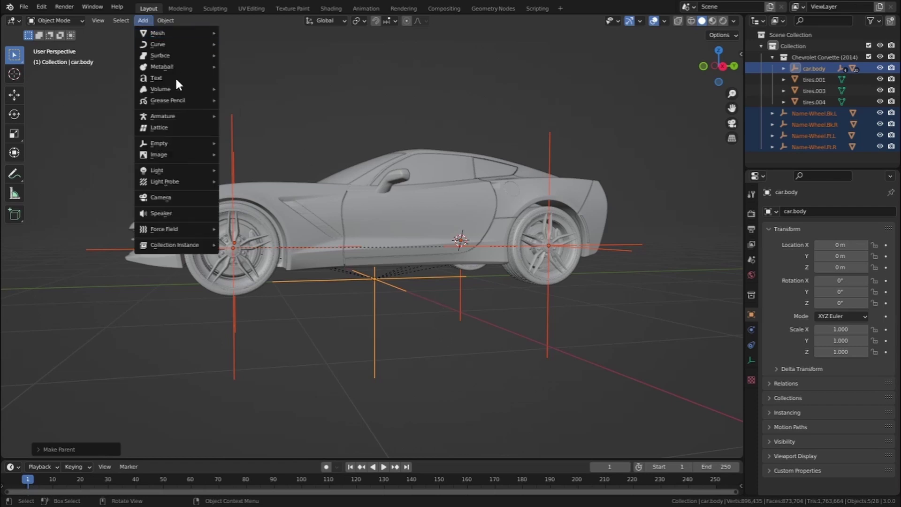
{"action": "mouse_move", "coordinate": [184, 119]}
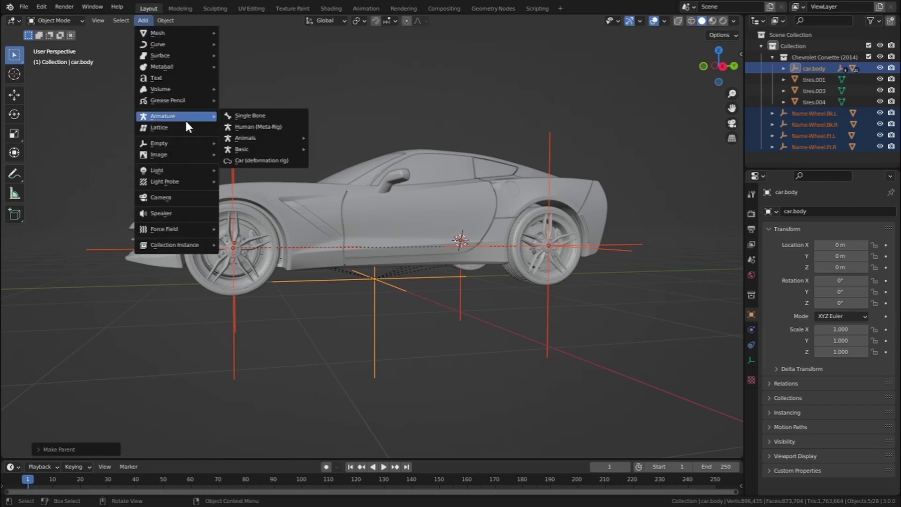
{"action": "left_click", "coordinate": [255, 161]}
{"action": "middle_click_drag", "start_coordinate": [494, 204], "coordinate": [339, 215]}
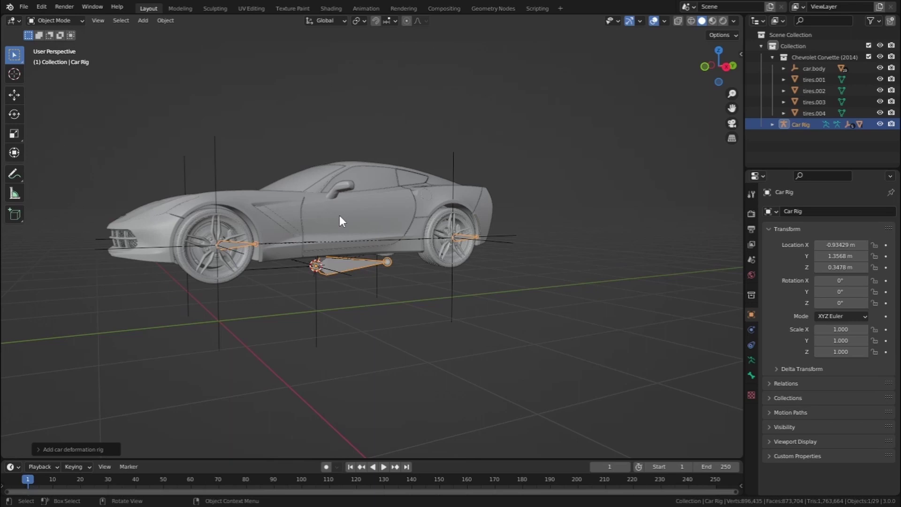
Generate the car animation rig from the Rigacar sidebar panel
{"action": "key", "text": "n"}
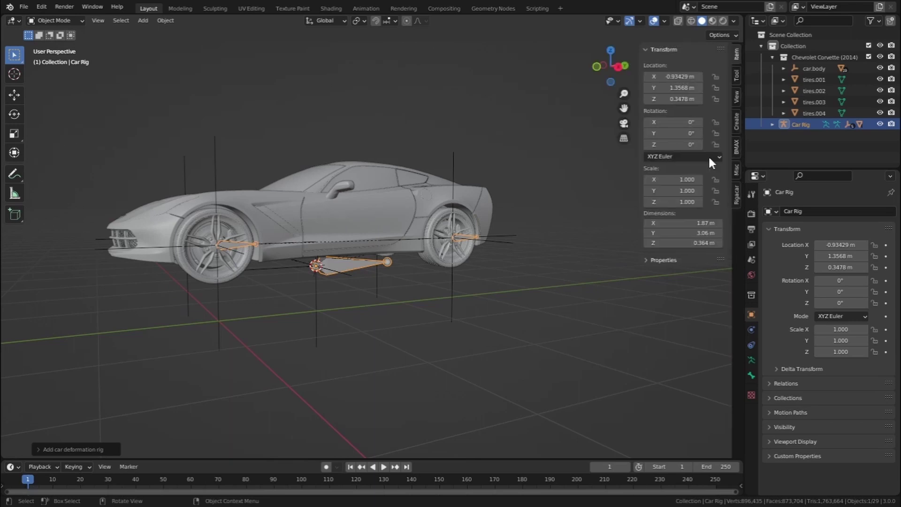
{"action": "left_click", "coordinate": [735, 195]}
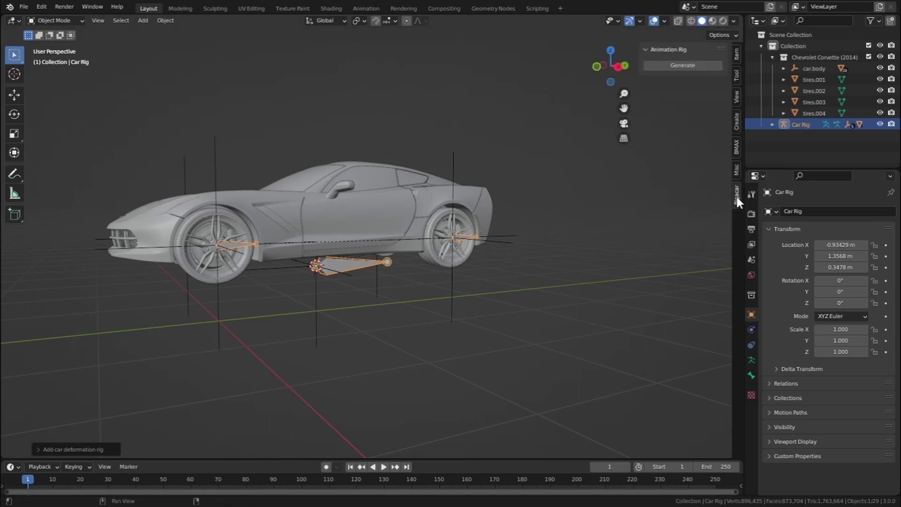
{"action": "left_click", "coordinate": [676, 68]}
Move the rig's Root bone forward along global Y, carrying the whole car
{"action": "scroll", "coordinate": [326, 248], "scroll_direction": "up", "scroll_amount": 5}
{"action": "middle_click_drag", "start_coordinate": [326, 248], "coordinate": [272, 275]}
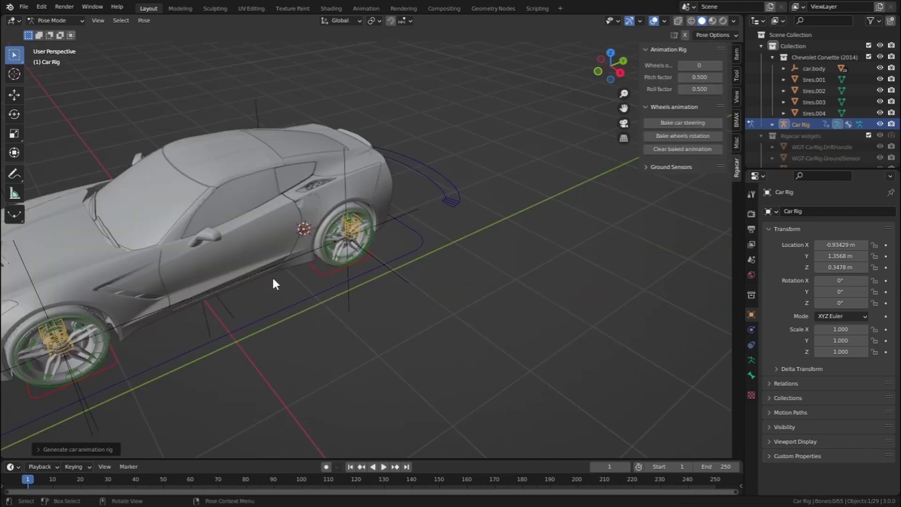
{"action": "scroll", "coordinate": [458, 213], "scroll_direction": "down", "scroll_amount": 5}
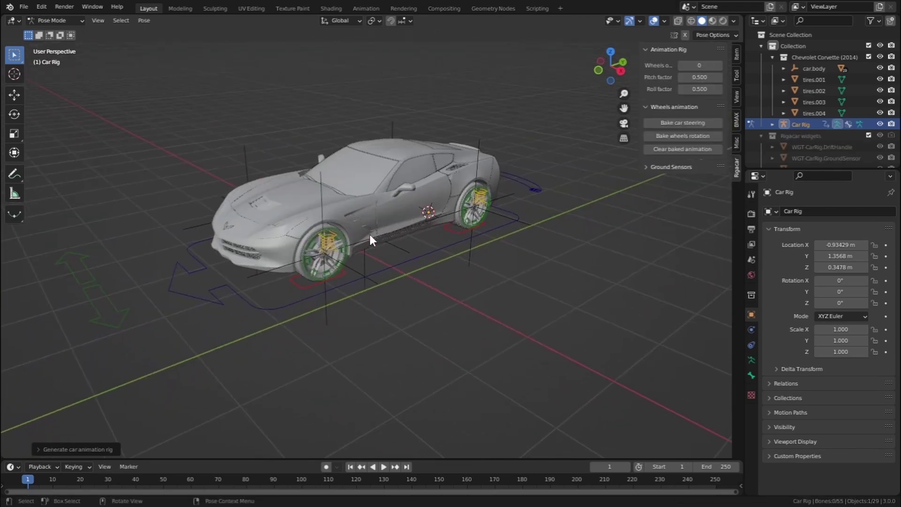
{"action": "middle_click_drag", "start_coordinate": [121, 312], "coordinate": [518, 280]}
{"action": "left_click", "coordinate": [518, 280]}
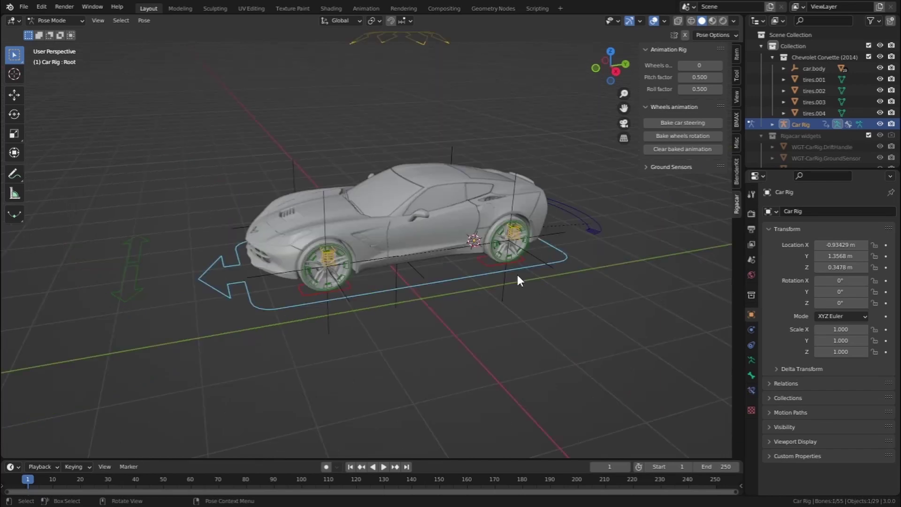
{"action": "key", "text": "g"}
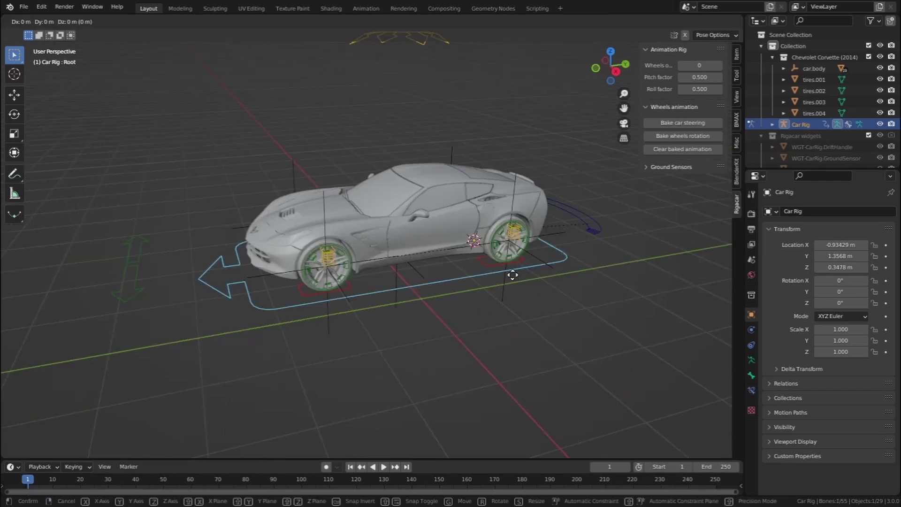
{"action": "key", "text": "y"}
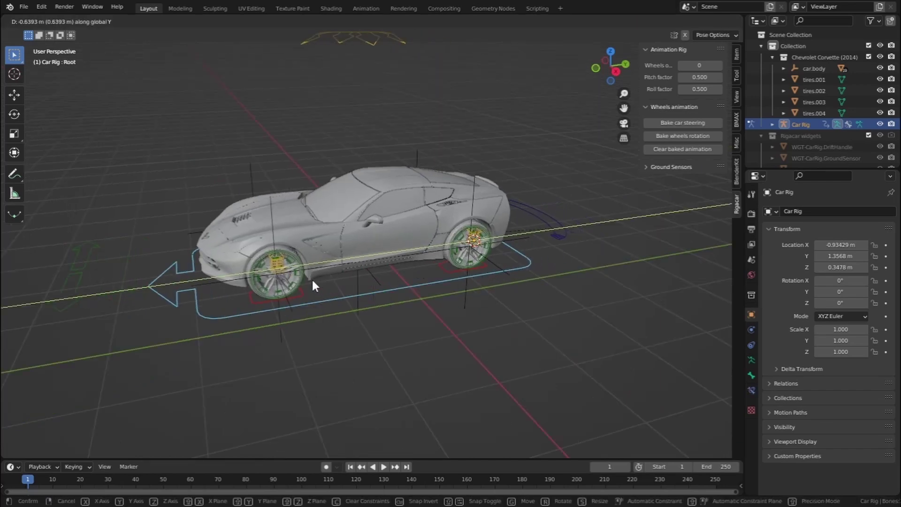
{"action": "left_click", "coordinate": [279, 270]}
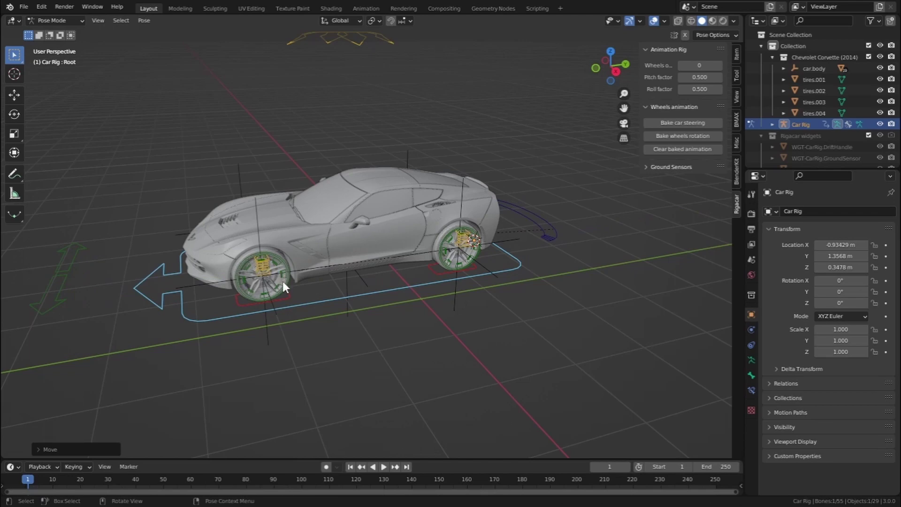
Set the rig's Wheels on ground option to 1, then start another Root move along Y
{"action": "left_click", "coordinate": [699, 66]}
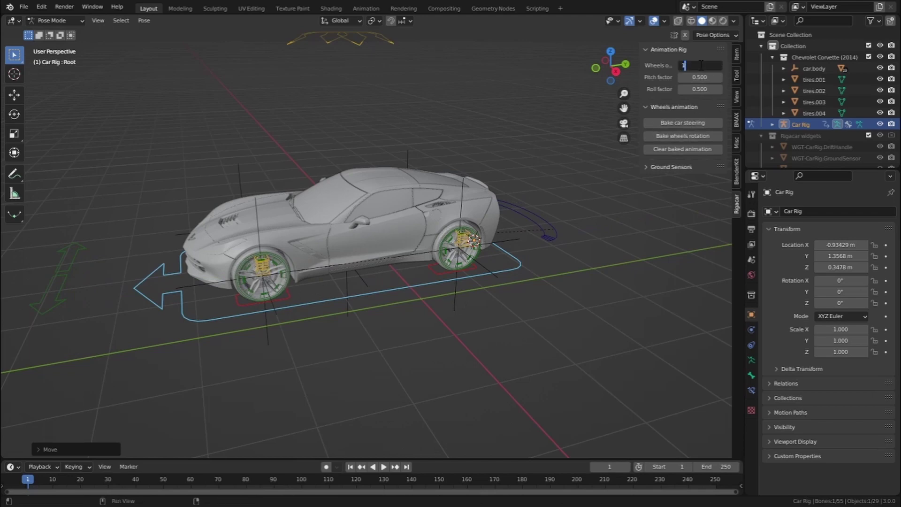
{"action": "type", "text": "1"}
{"action": "key", "text": "Return"}
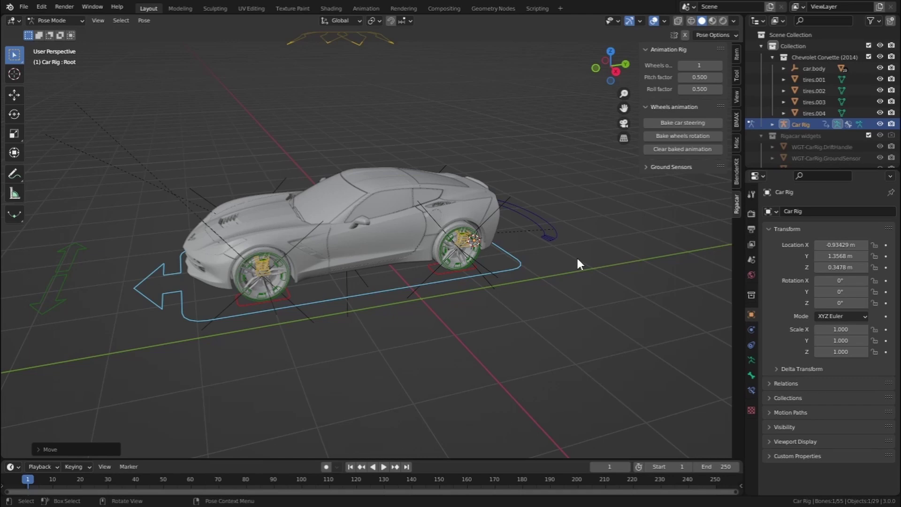
{"action": "key", "text": "g"}
{"action": "key", "text": "y"}
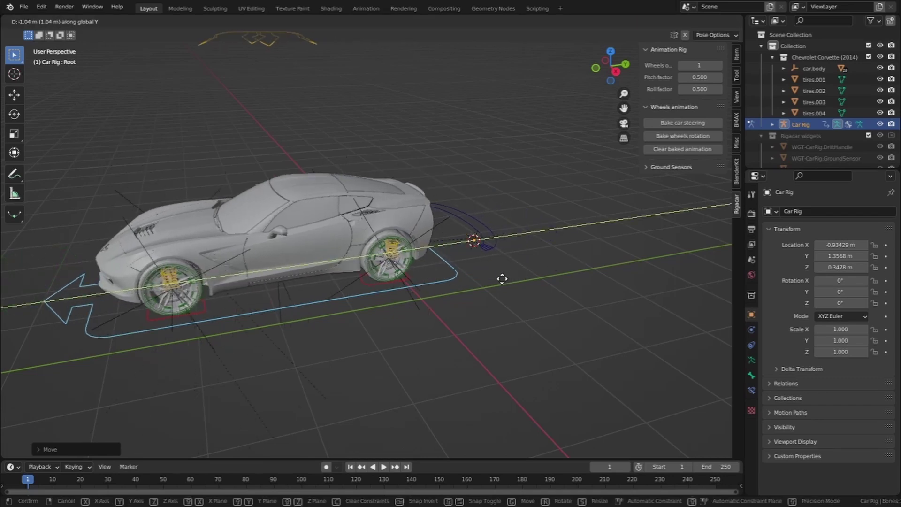
Cancel the Root move, then test rotating the Drift control around Z and undo it
{"action": "right_click", "coordinate": [586, 231]}
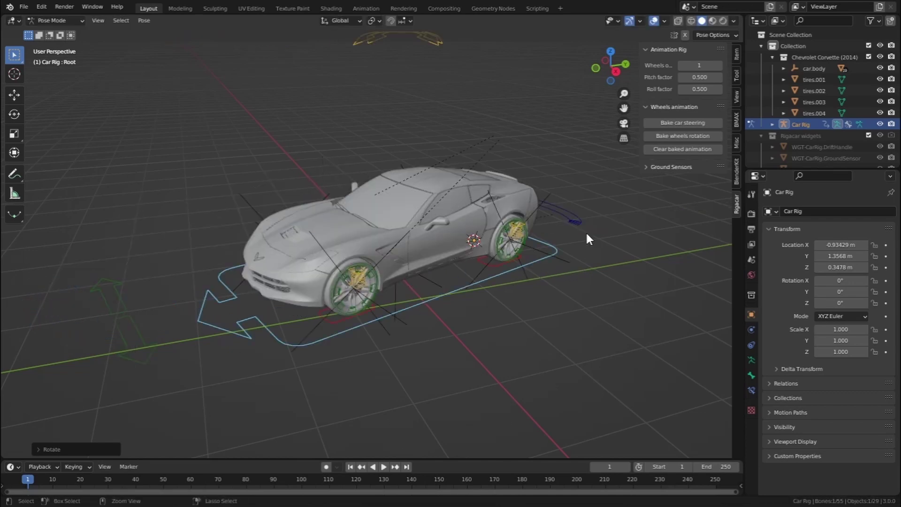
{"action": "left_click", "coordinate": [582, 229]}
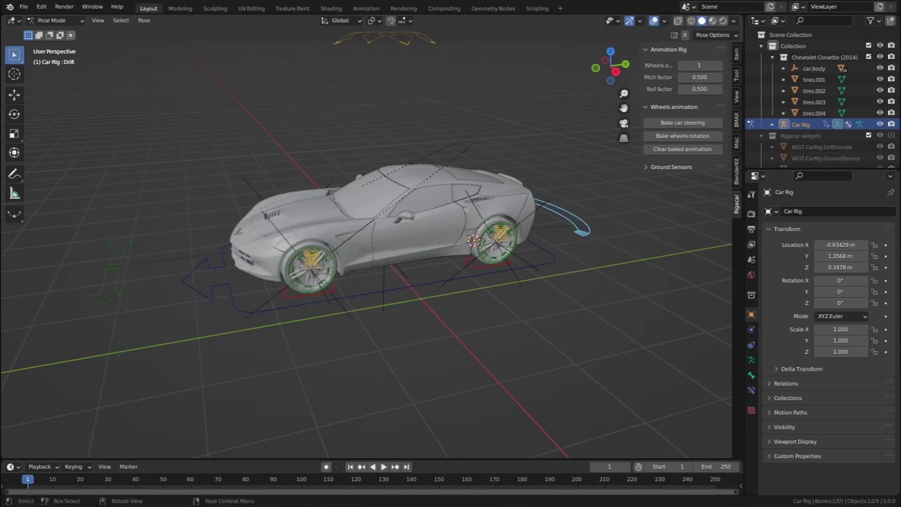
{"action": "key", "text": "r"}
{"action": "key", "text": "z"}
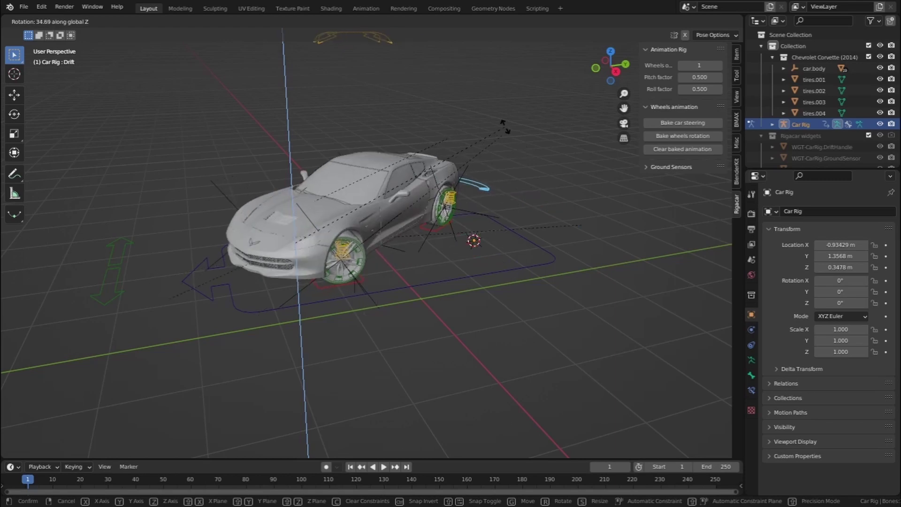
{"action": "left_click", "coordinate": [551, 181]}
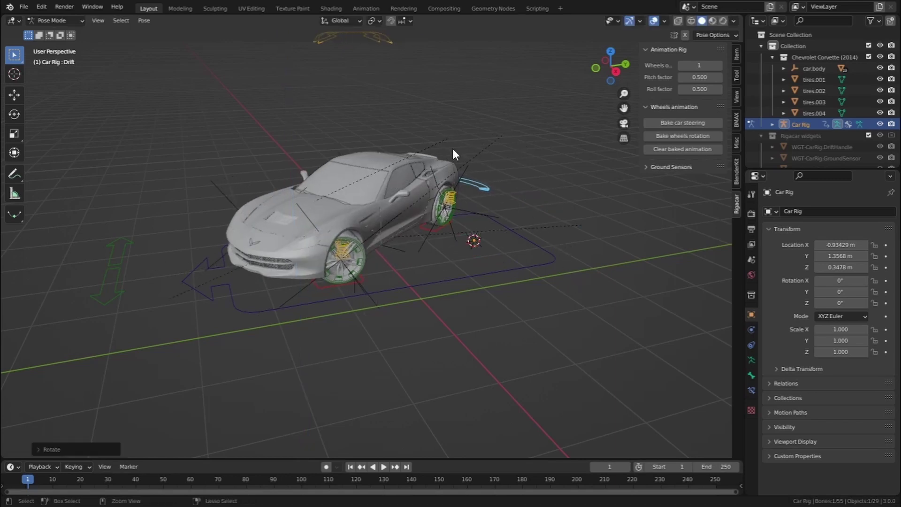
{"action": "key", "text": "ctrl+z"}
Test moving the Suspension control along global Z, then cancel the move
{"action": "middle_click_drag", "start_coordinate": [444, 134], "coordinate": [488, 141]}
{"action": "left_click", "coordinate": [384, 85]}
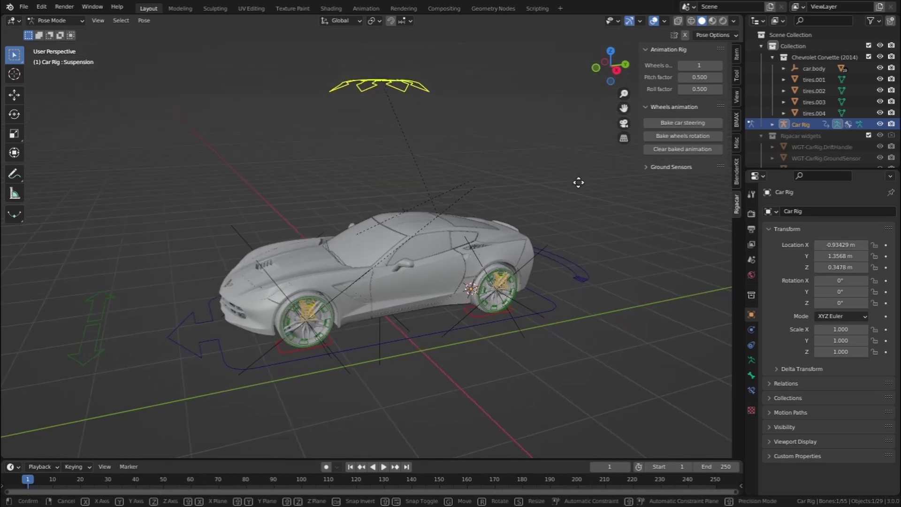
{"action": "key", "text": "g"}
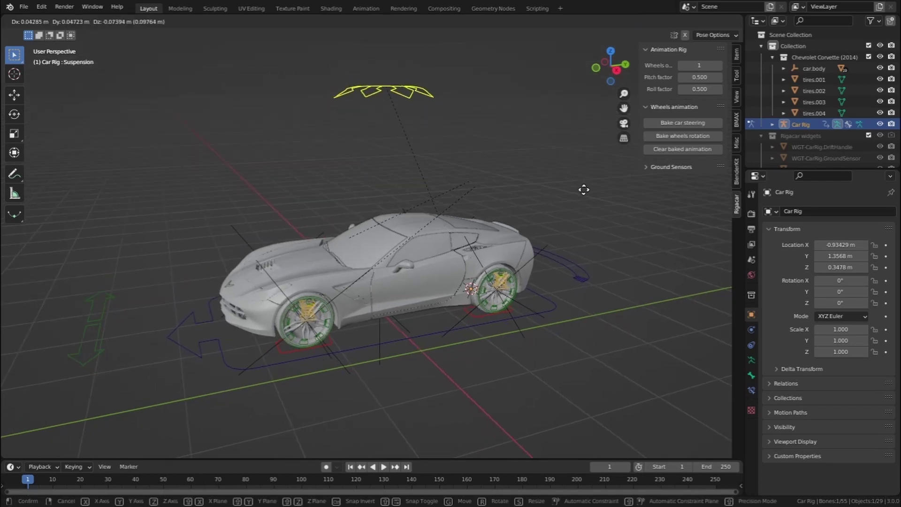
{"action": "key", "text": "z"}
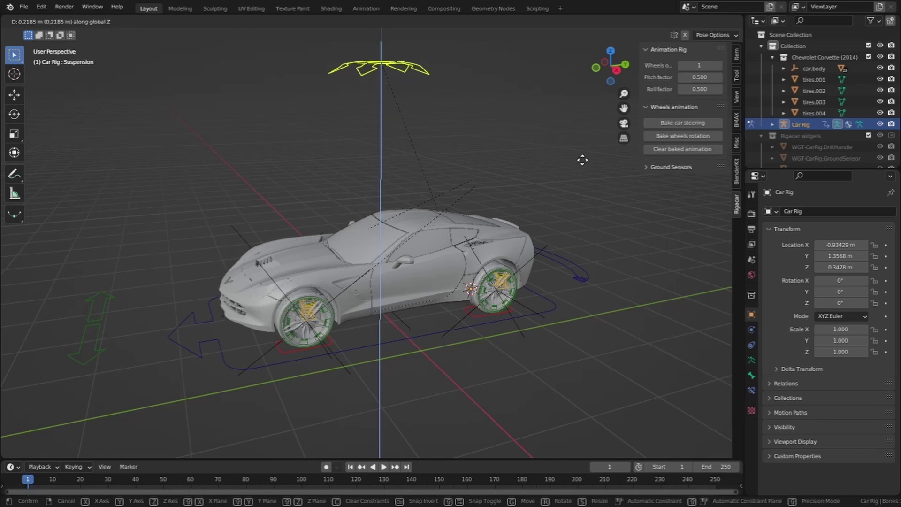
{"action": "right_click", "coordinate": [582, 161]}
Move the Steering control along global X to turn the front wheels
{"action": "left_click", "coordinate": [94, 328]}
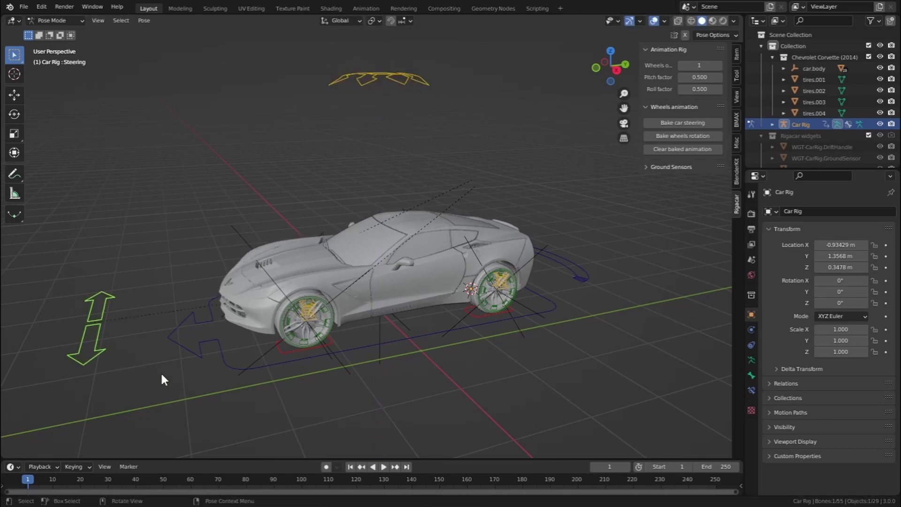
{"action": "key", "text": "g"}
{"action": "key", "text": "y"}
{"action": "key", "text": "y"}
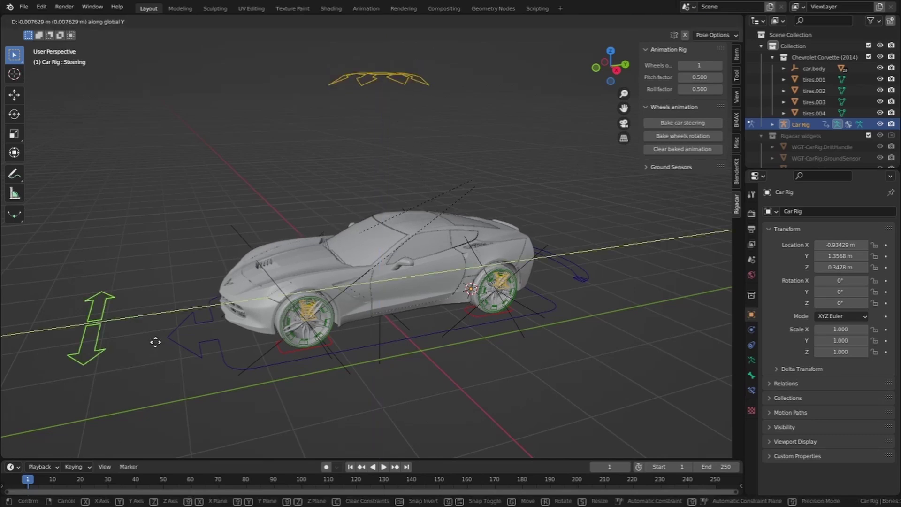
{"action": "key", "text": "x"}
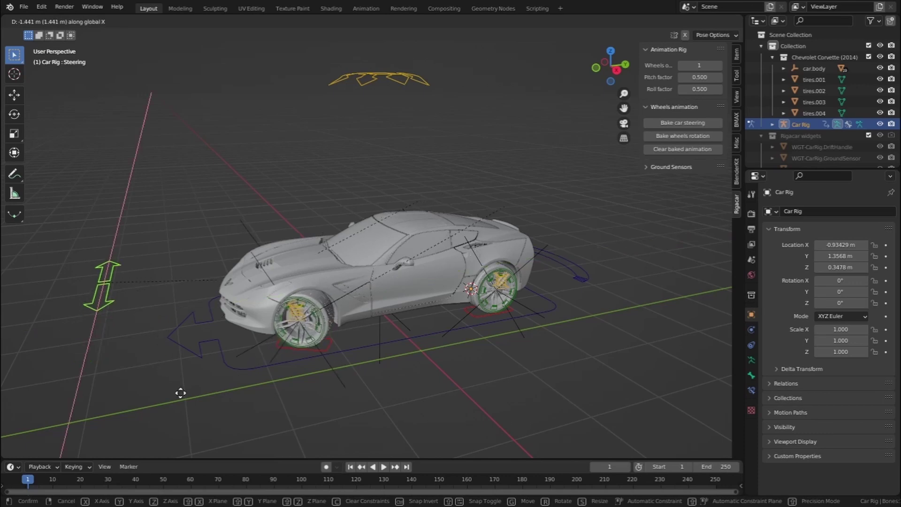
Confirm the Steering move, leaving the Corvette's front wheels turned
{"action": "left_click", "coordinate": [196, 407]}
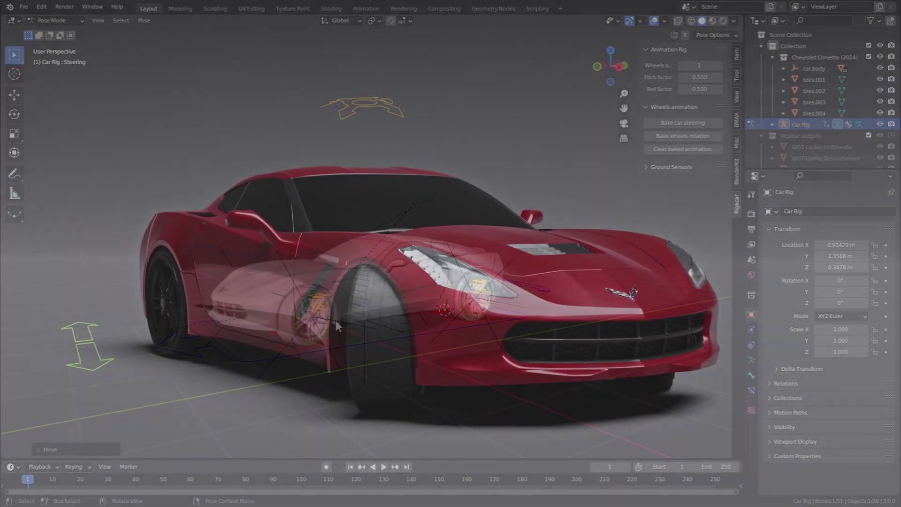